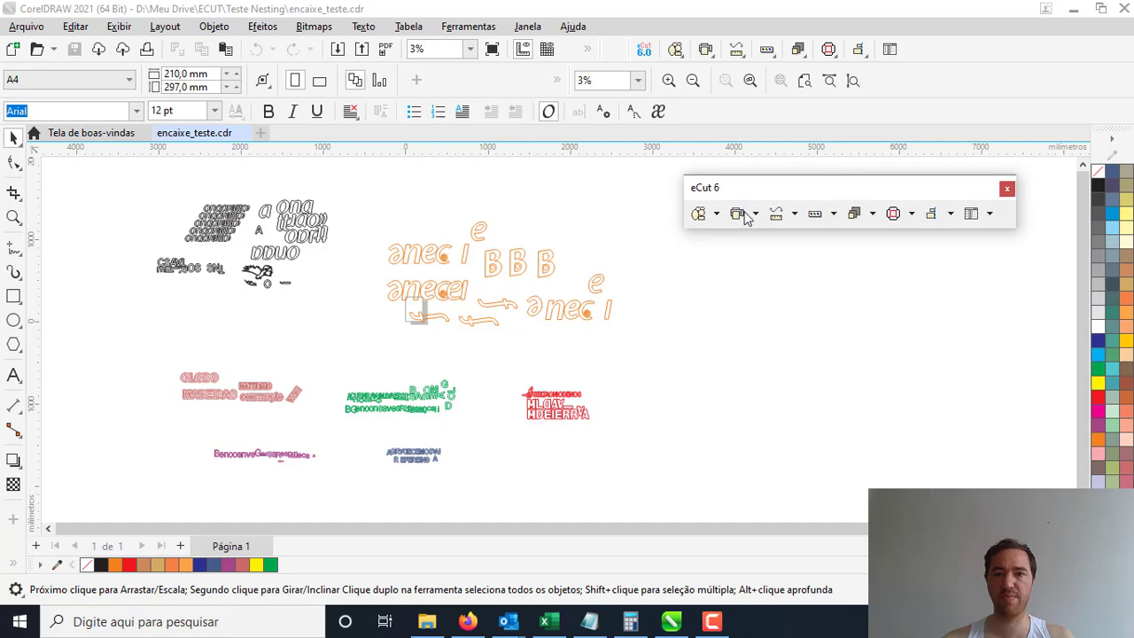
click(716, 214)
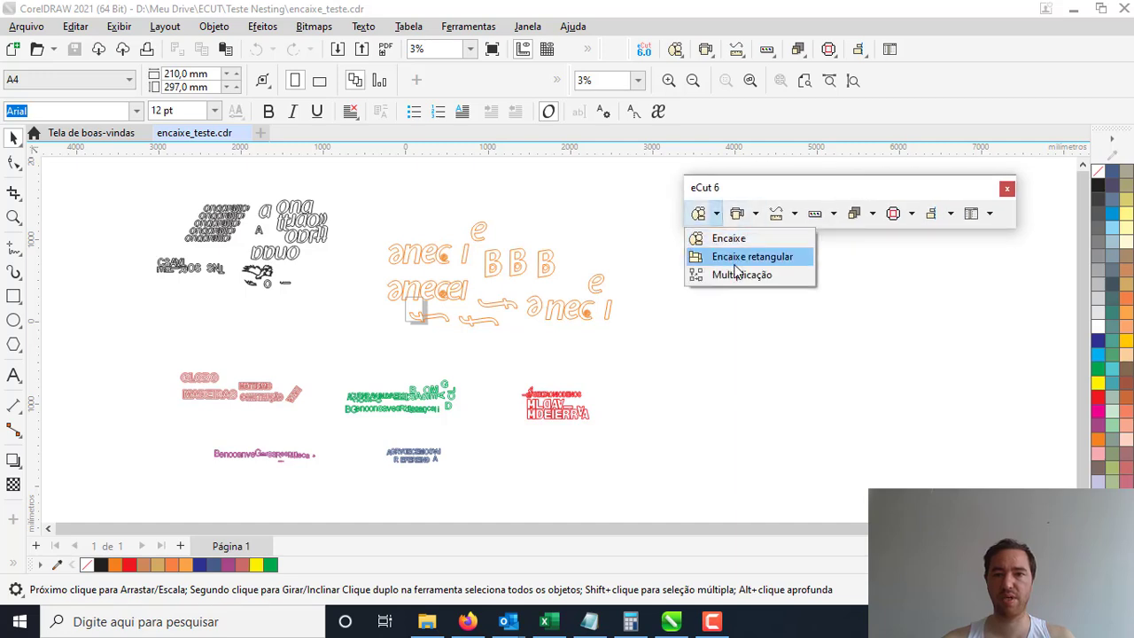
click(755, 214)
click(755, 213)
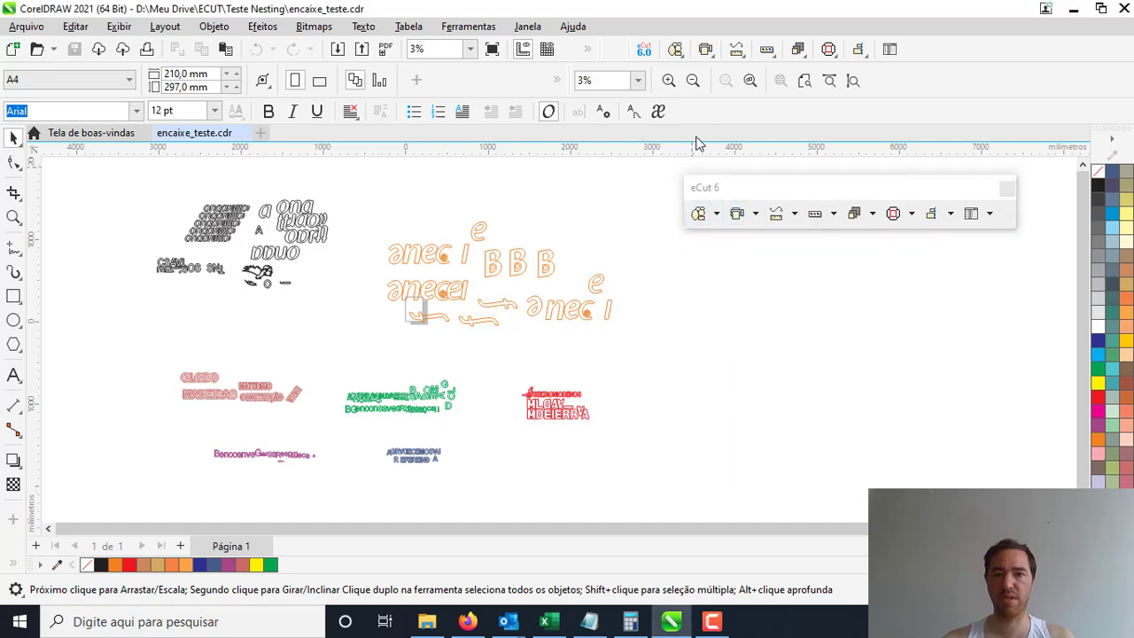
click(675, 50)
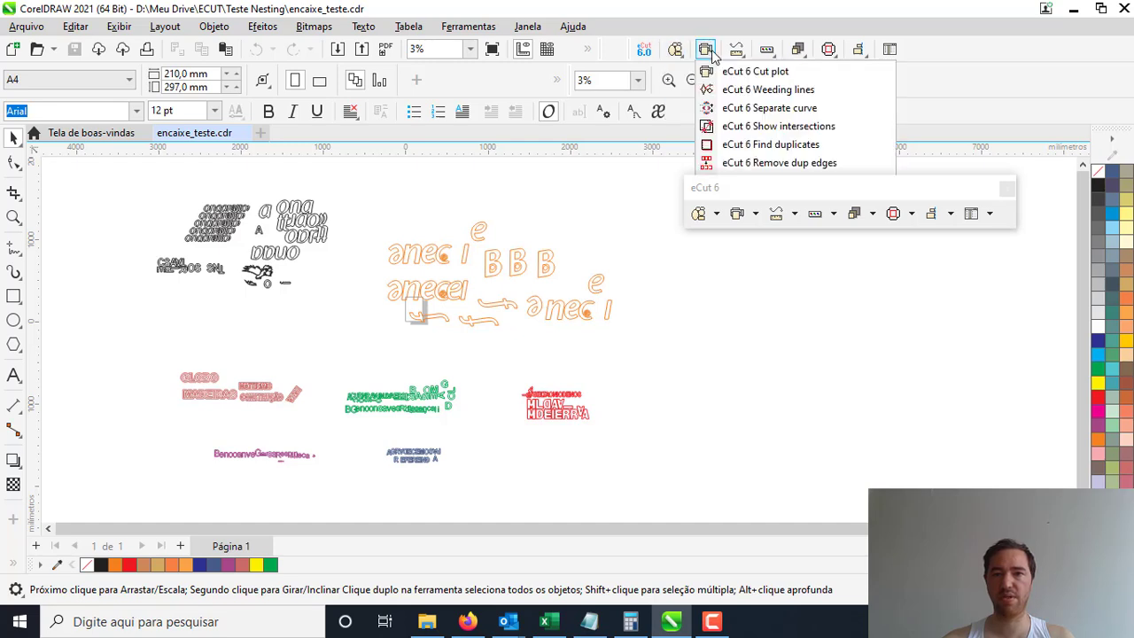
click(740, 7)
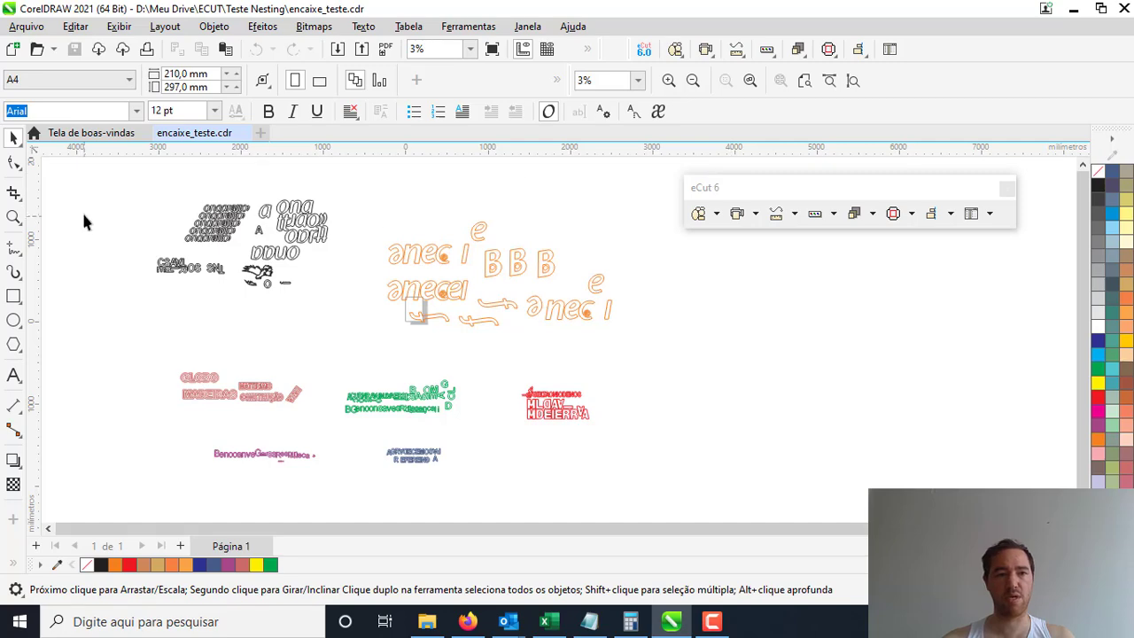
Open eCut nesting (Encaixe) for all the lettering objects and set the page width and height to 1200.
drag(496, 450, 705, 492)
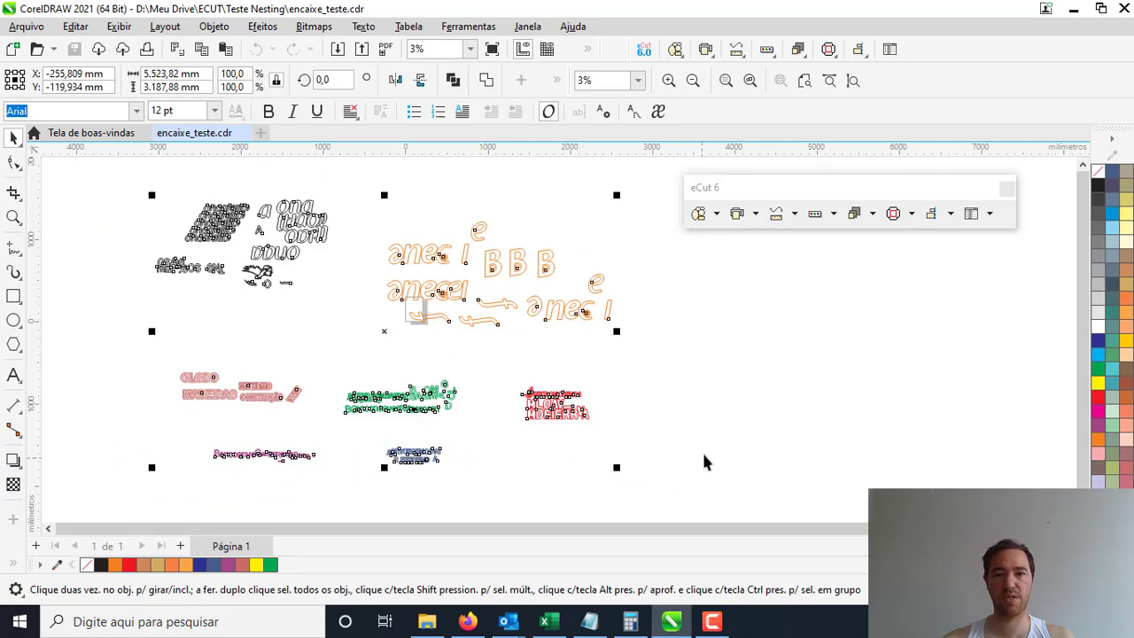
click(706, 218)
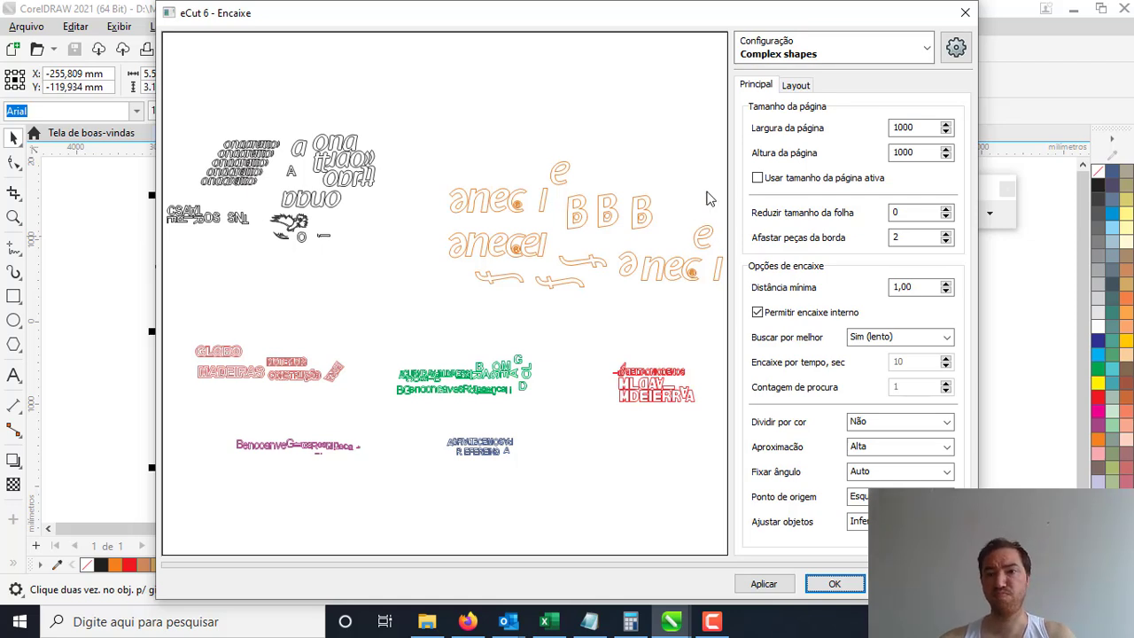
double_click(925, 125)
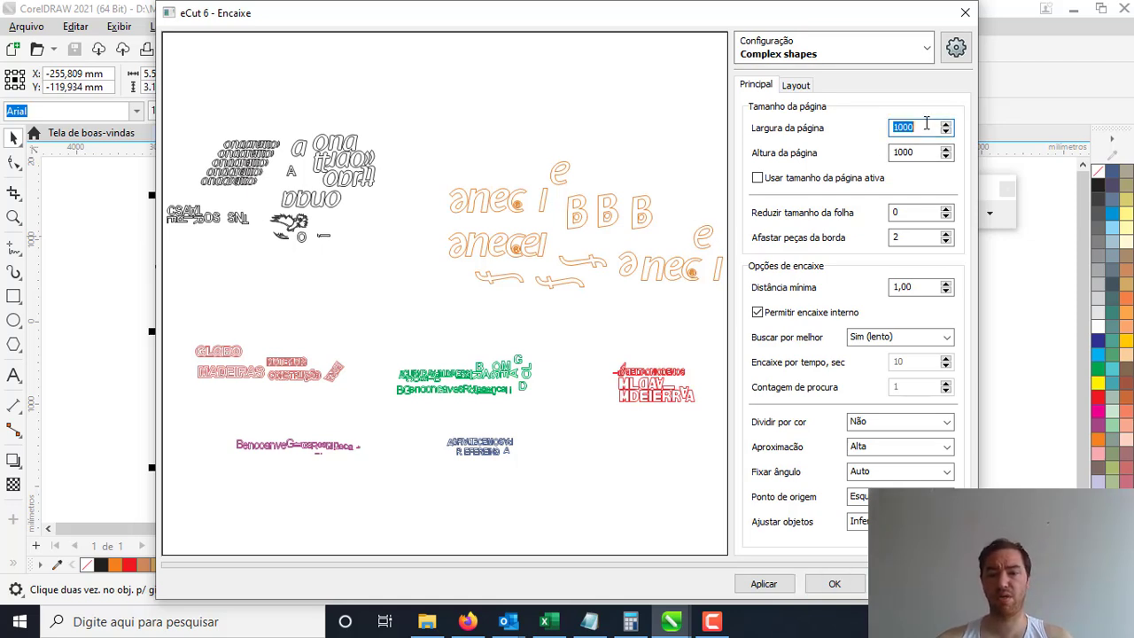
text(1200)
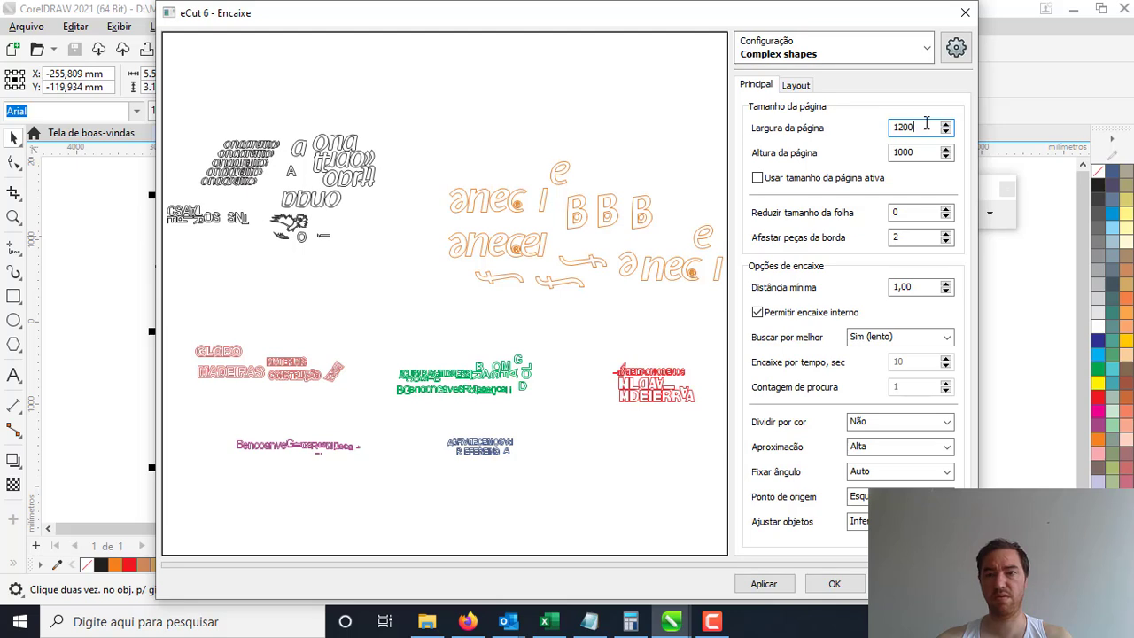
key(Tab)
text(1)
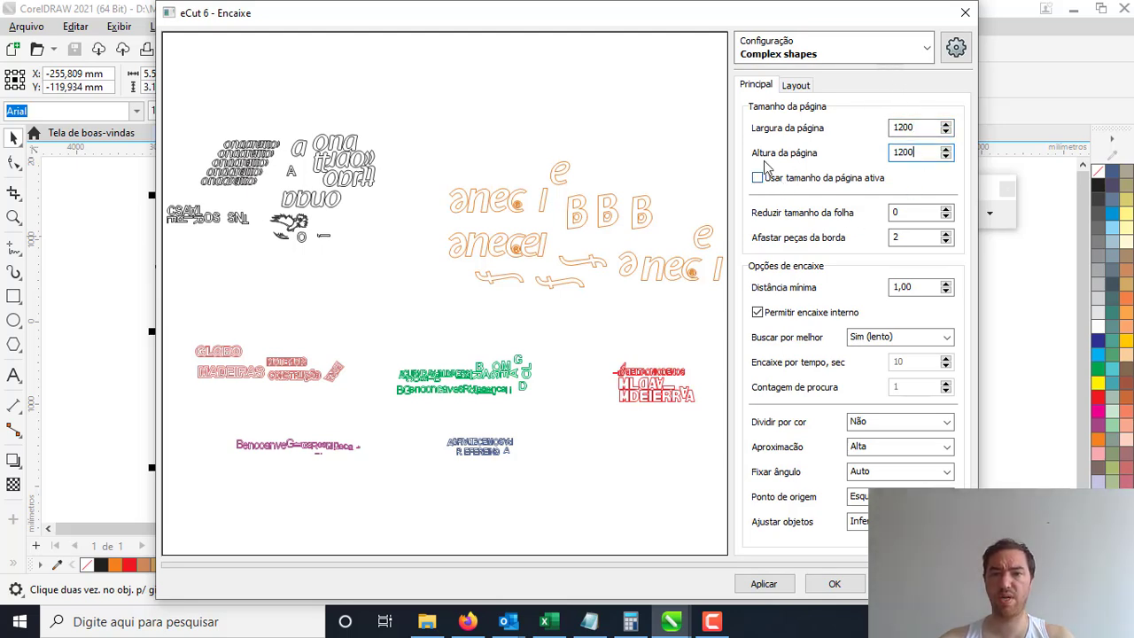
click(549, 71)
drag(488, 20, 931, 19)
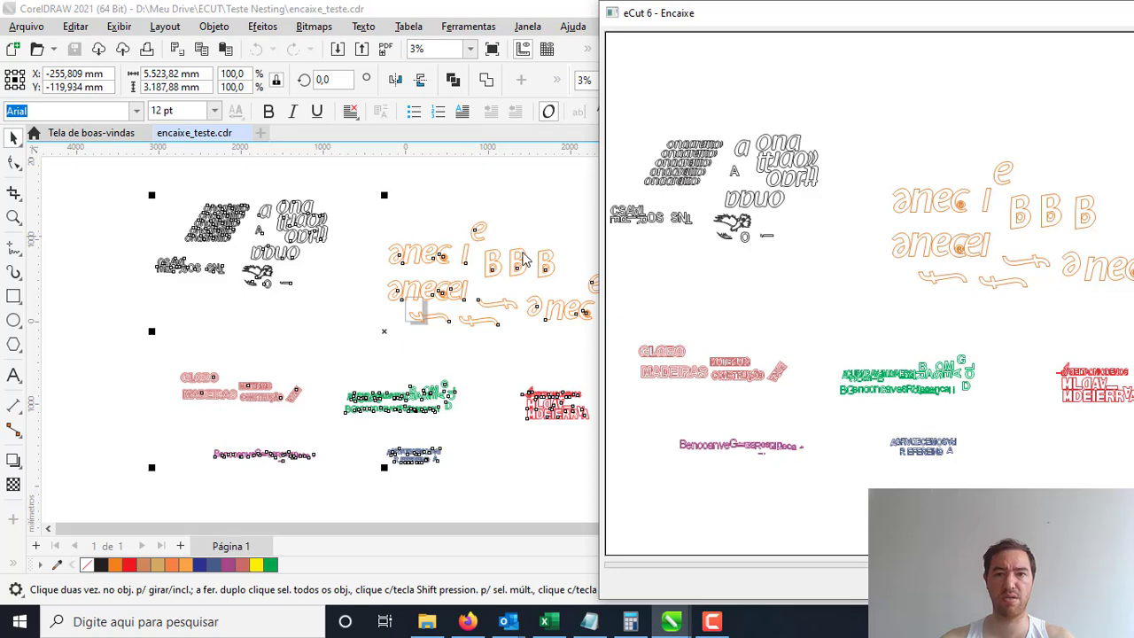
drag(842, 25, 456, 19)
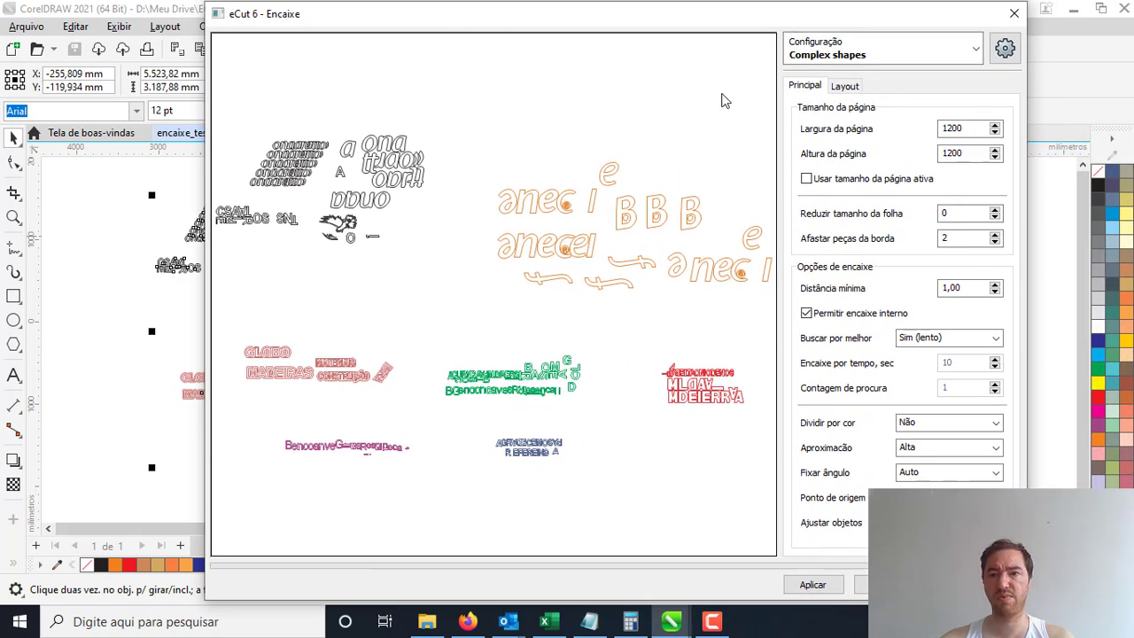
double_click(946, 216)
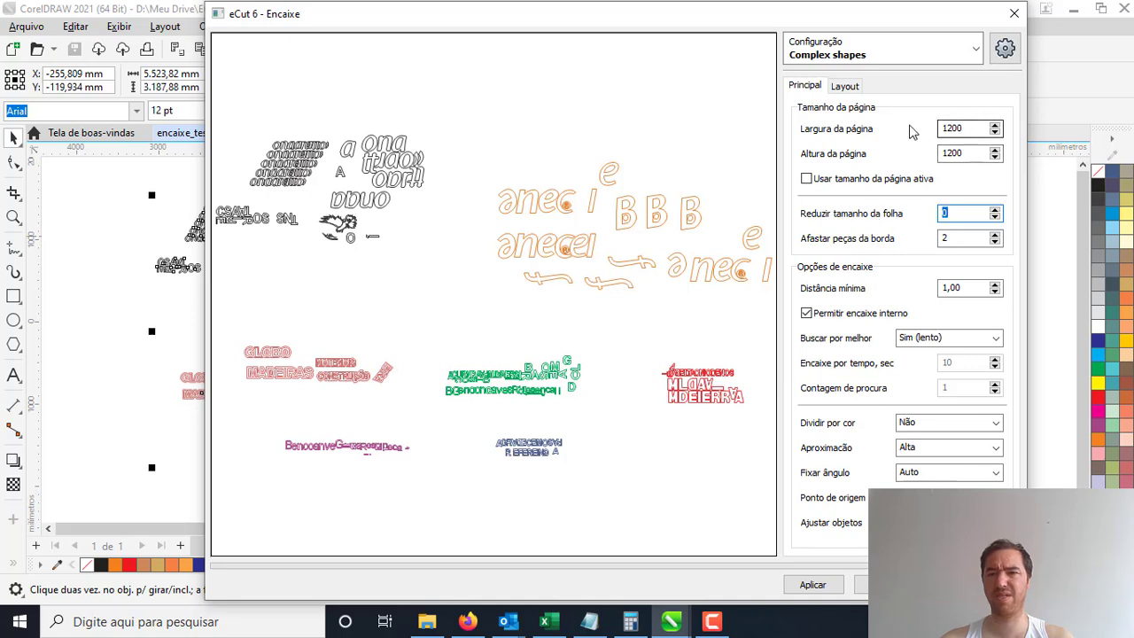
click(966, 214)
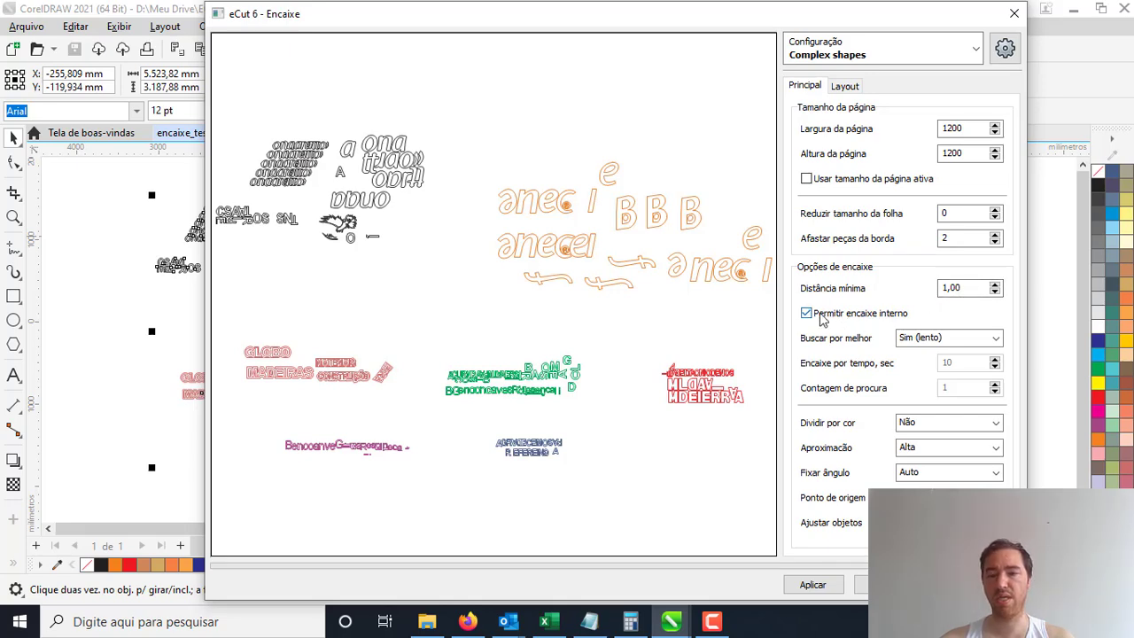
scroll(446, 233, up, 3)
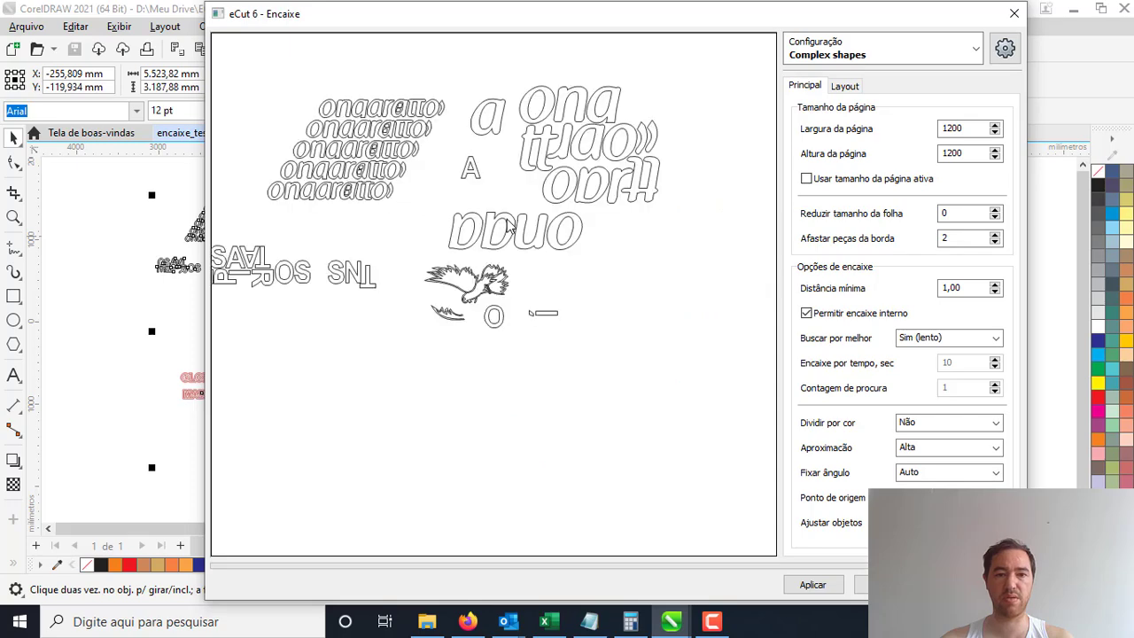
scroll(511, 227, up, 2)
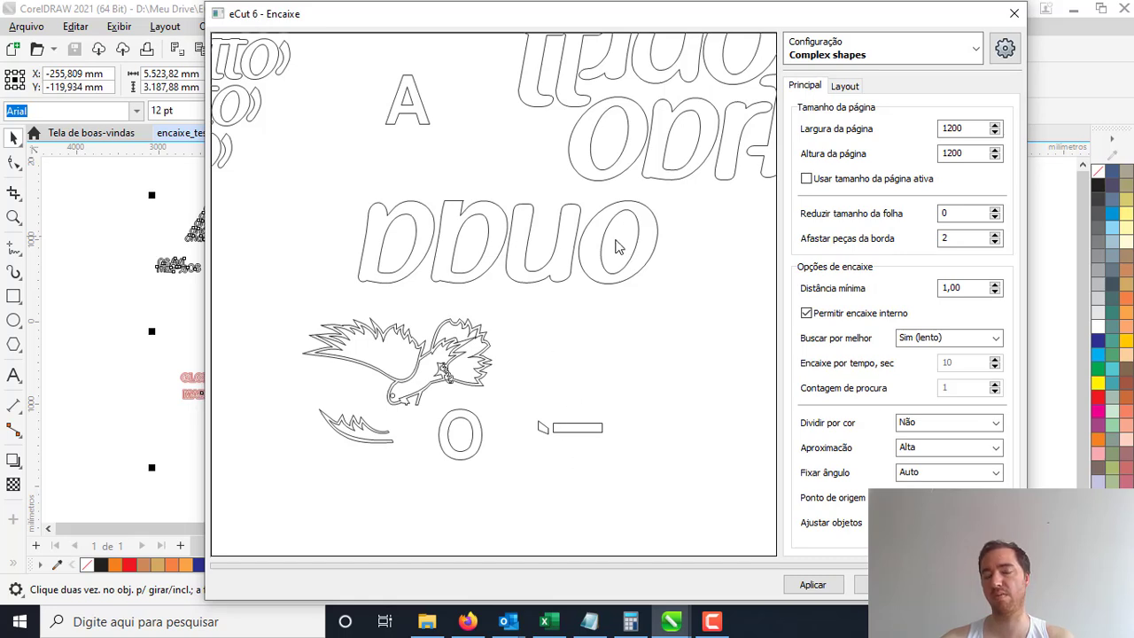
Switch the Buscar por melhor option to Não and back to Sim (lento).
click(946, 338)
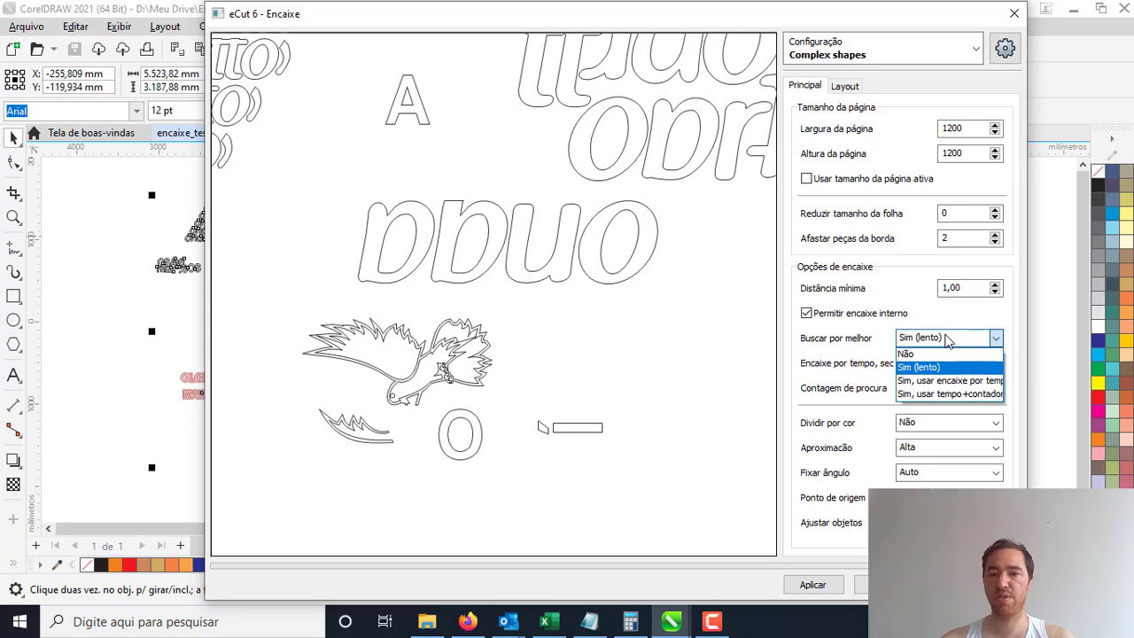
click(941, 354)
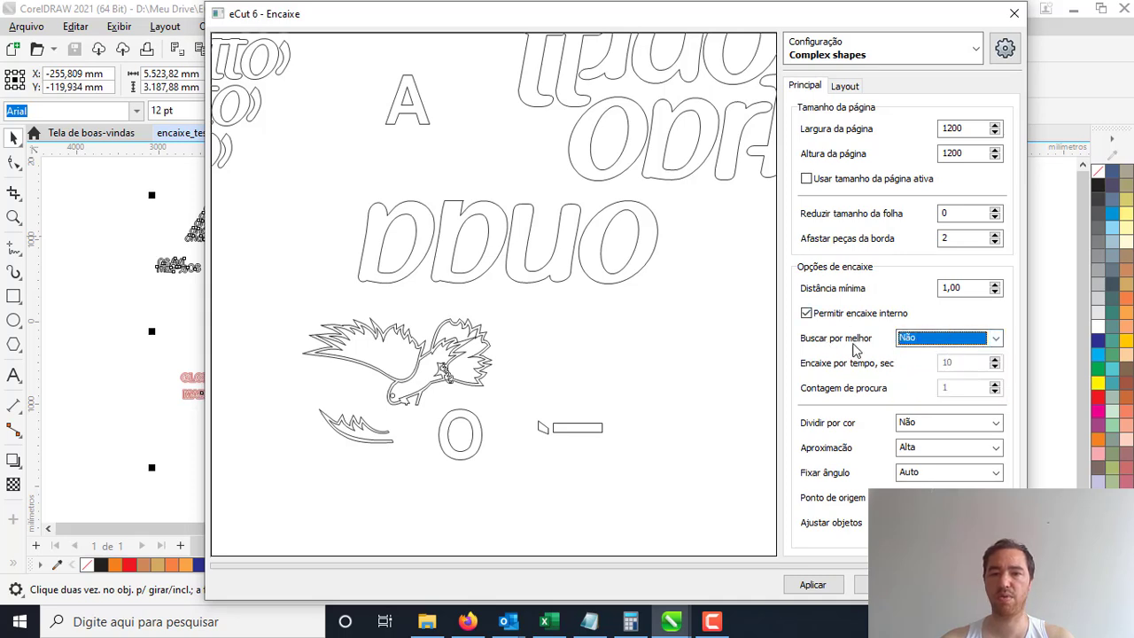
click(583, 349)
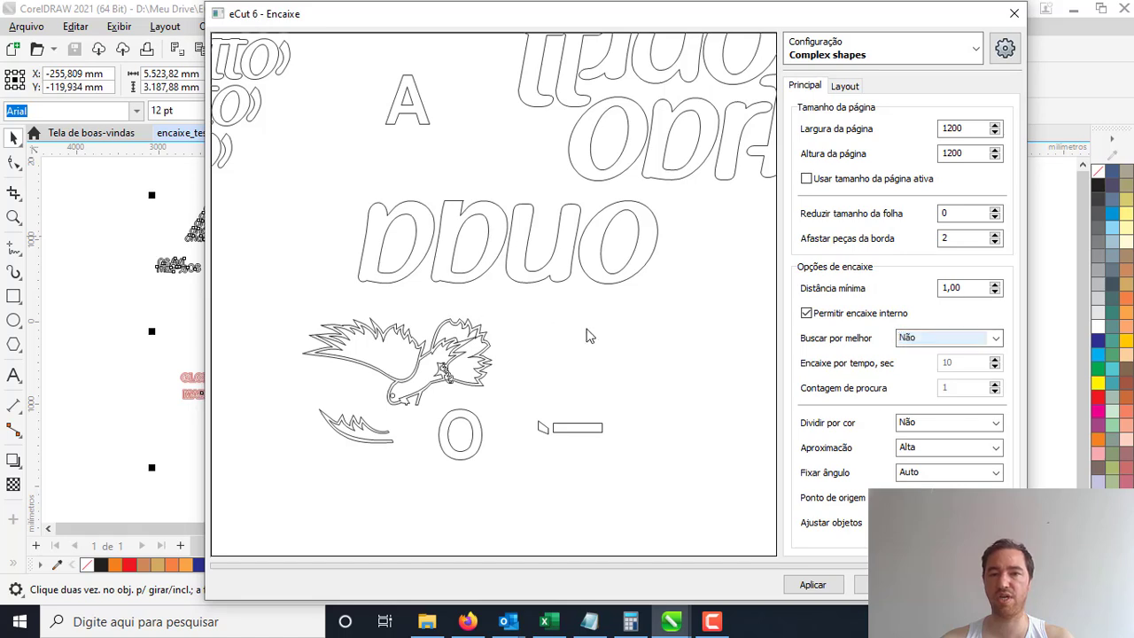
click(948, 338)
click(921, 371)
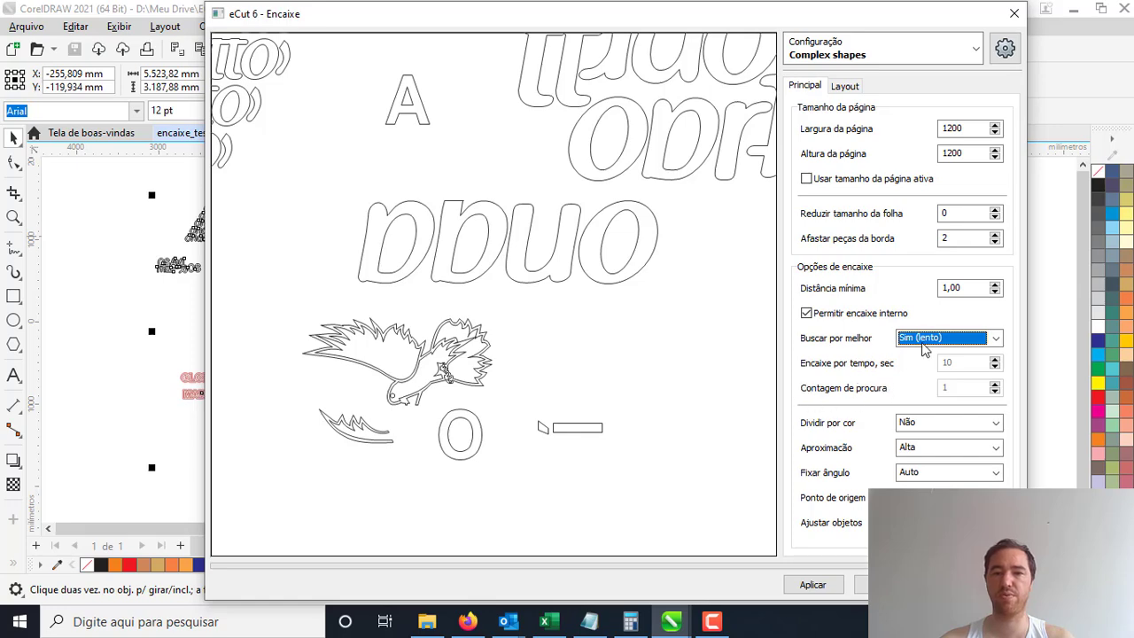
click(539, 319)
scroll(539, 319, down, 6)
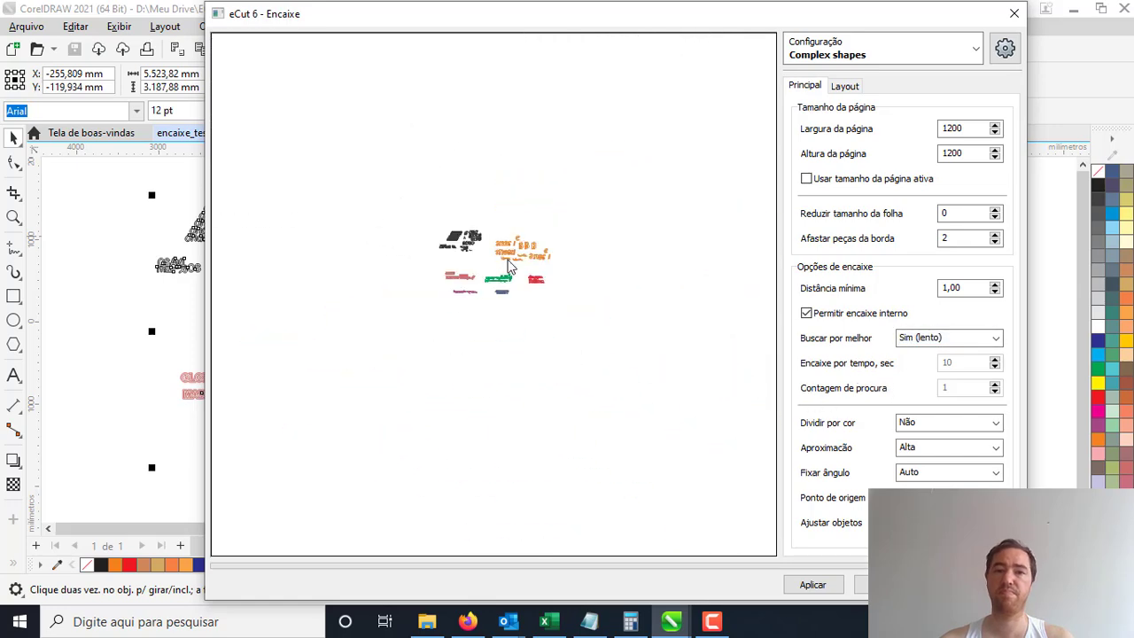
scroll(500, 263, up, 5)
drag(567, 286, 520, 291)
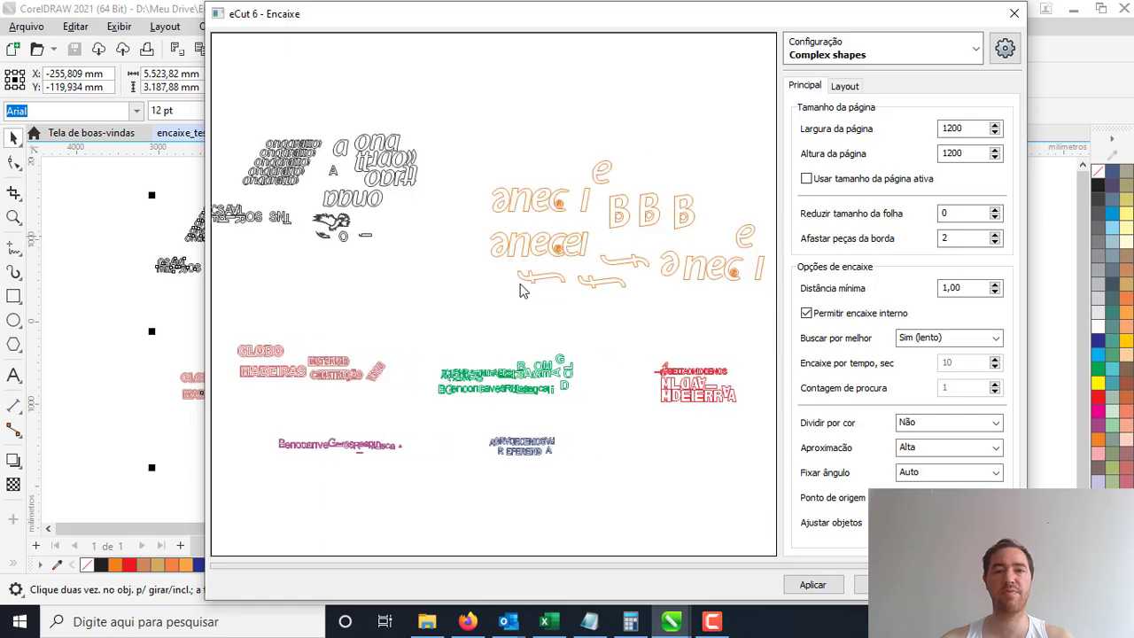
Try the time-based nesting option for Buscar por melhor, followed by "Sim, usar tempo+contador".
click(948, 338)
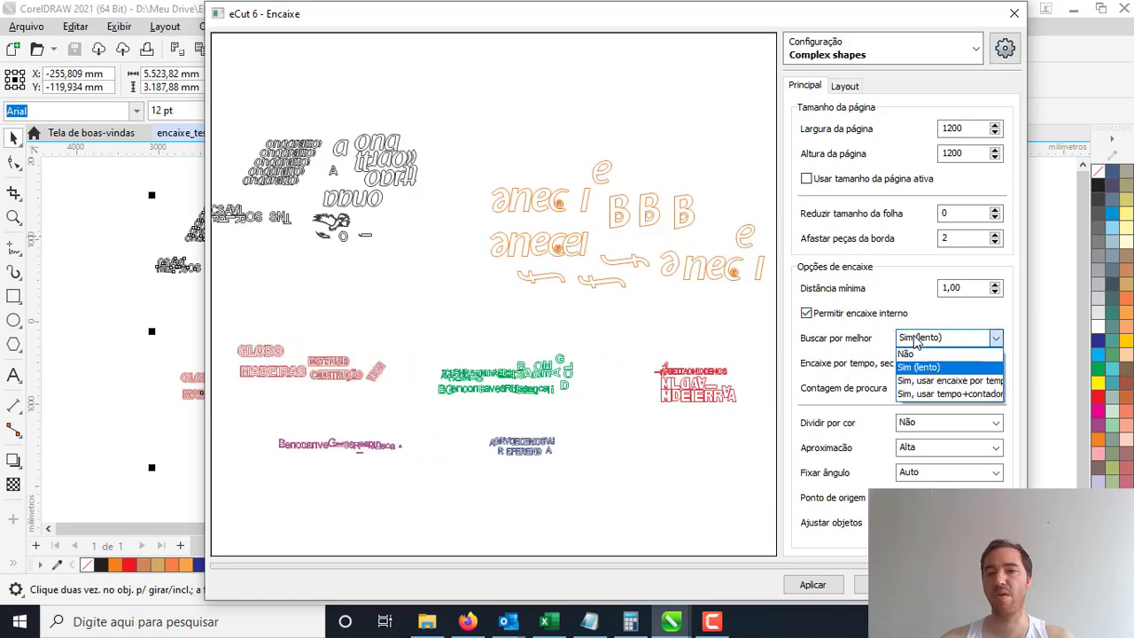
click(939, 381)
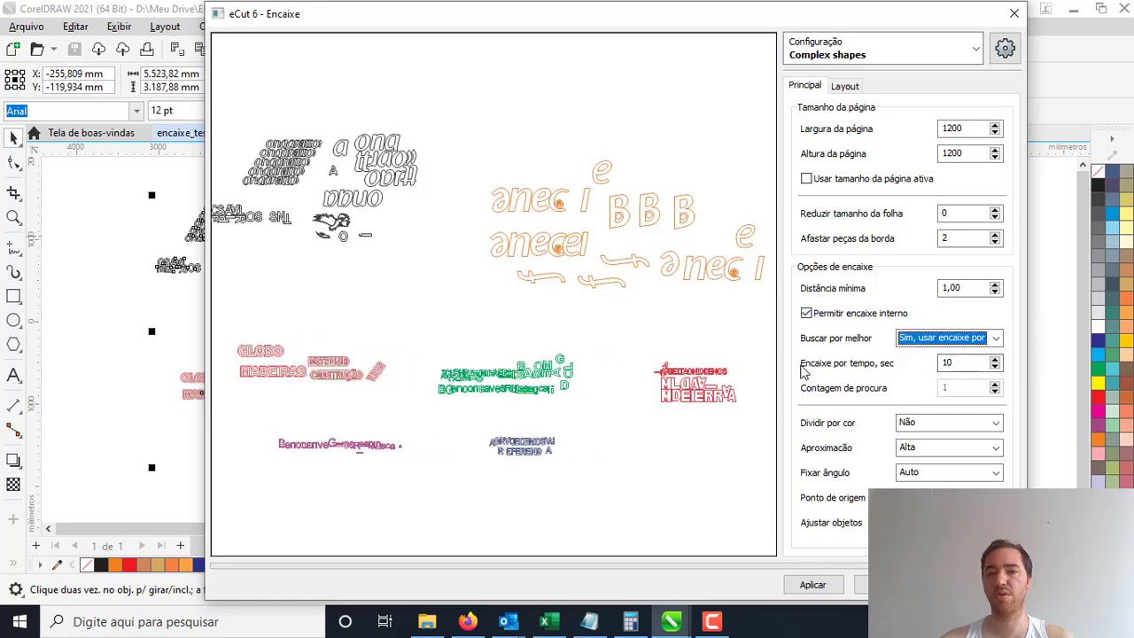
click(946, 338)
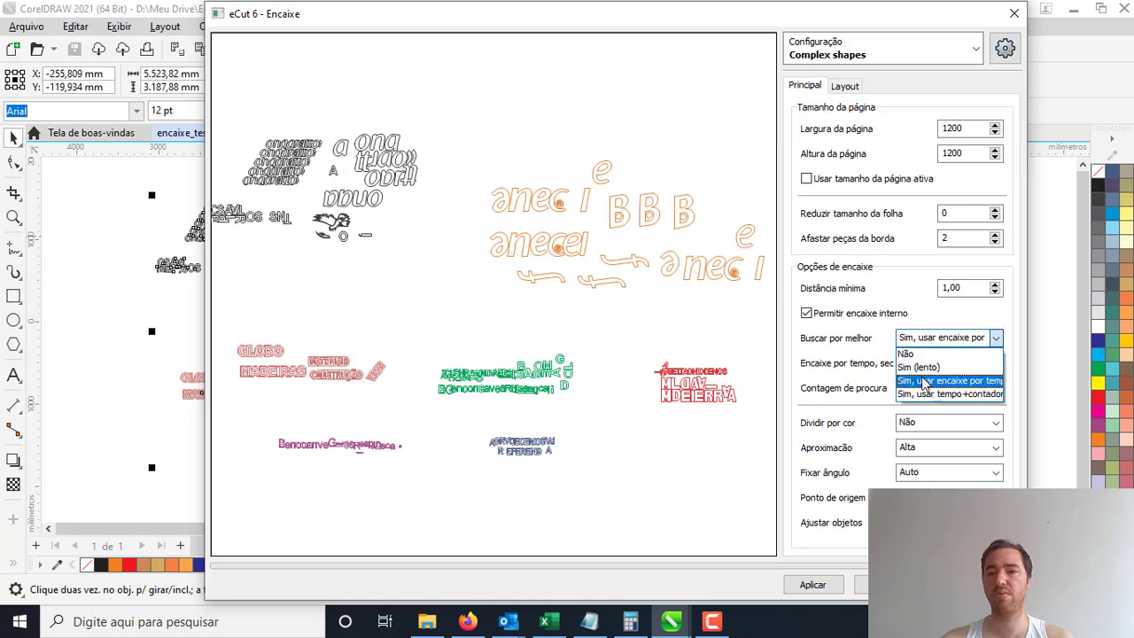
click(926, 383)
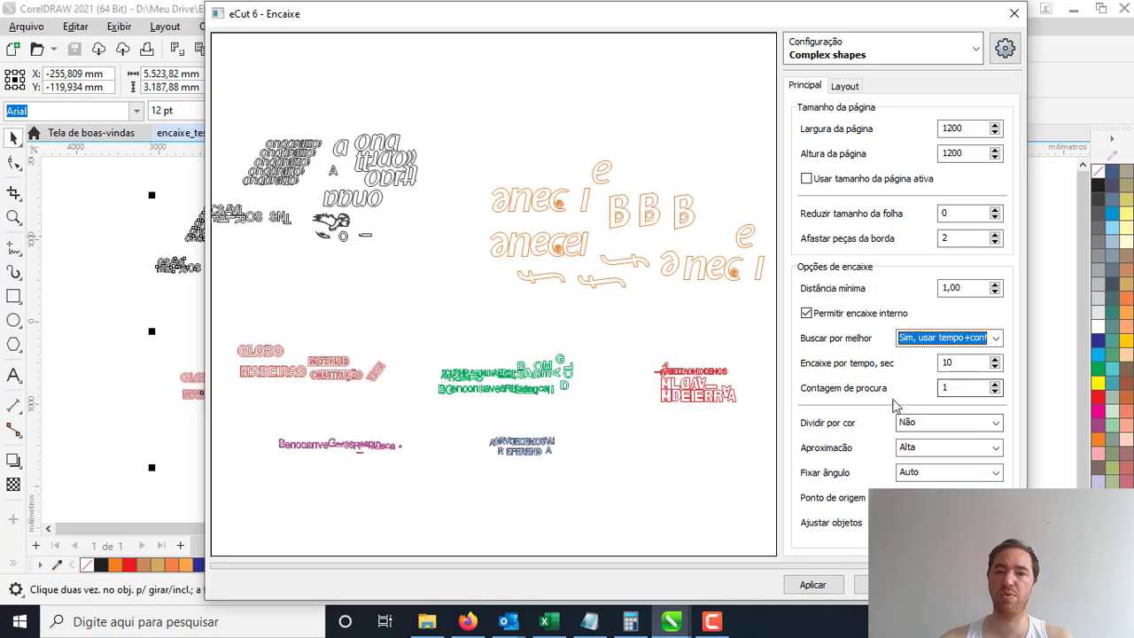
Set Buscar por melhor to Não and calculate the nesting with Dividir por cor kept at Não.
click(913, 338)
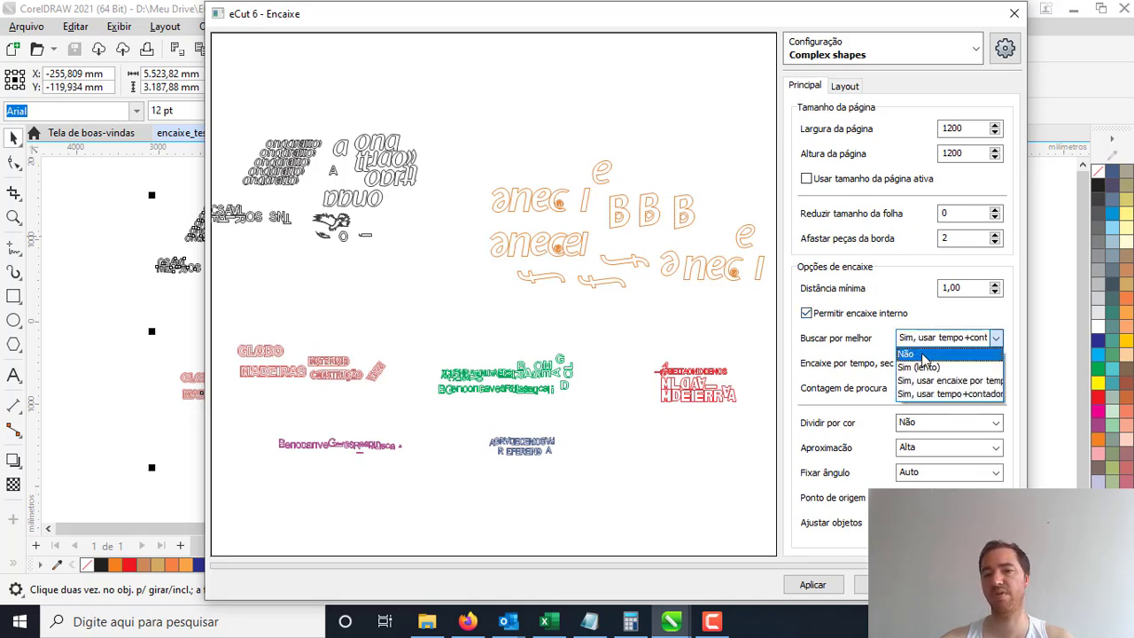
click(922, 351)
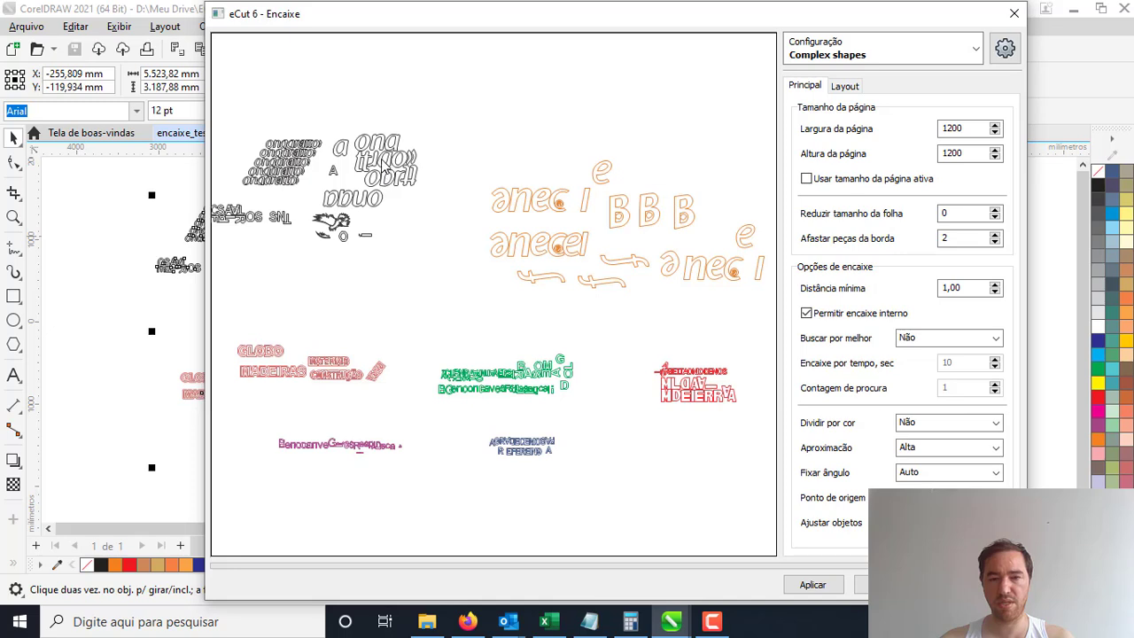
click(938, 420)
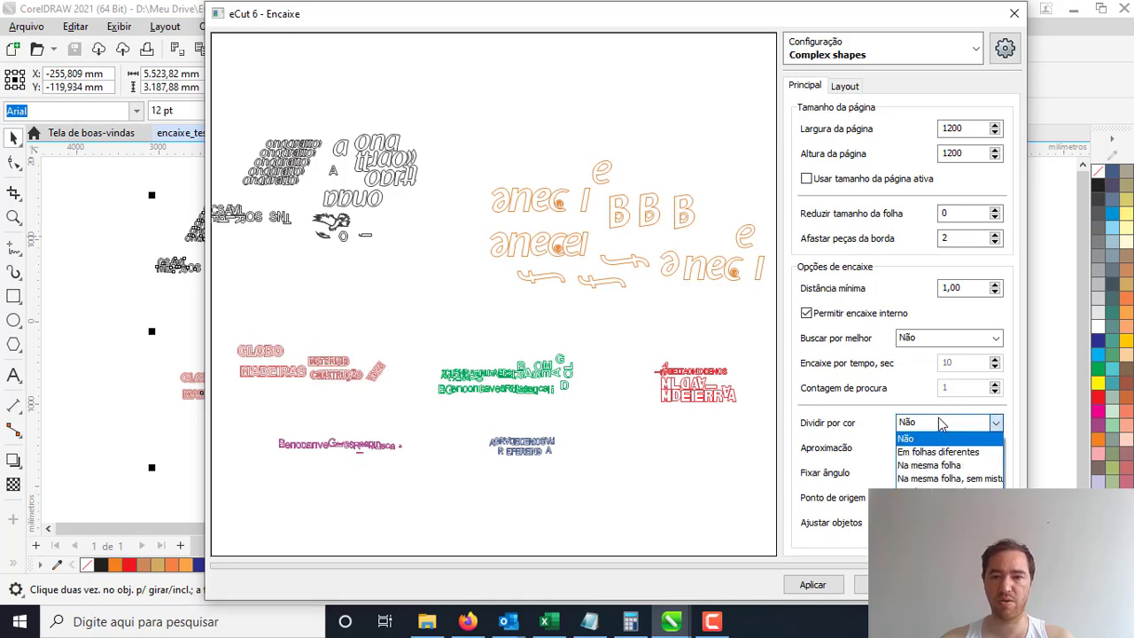
click(938, 420)
click(815, 586)
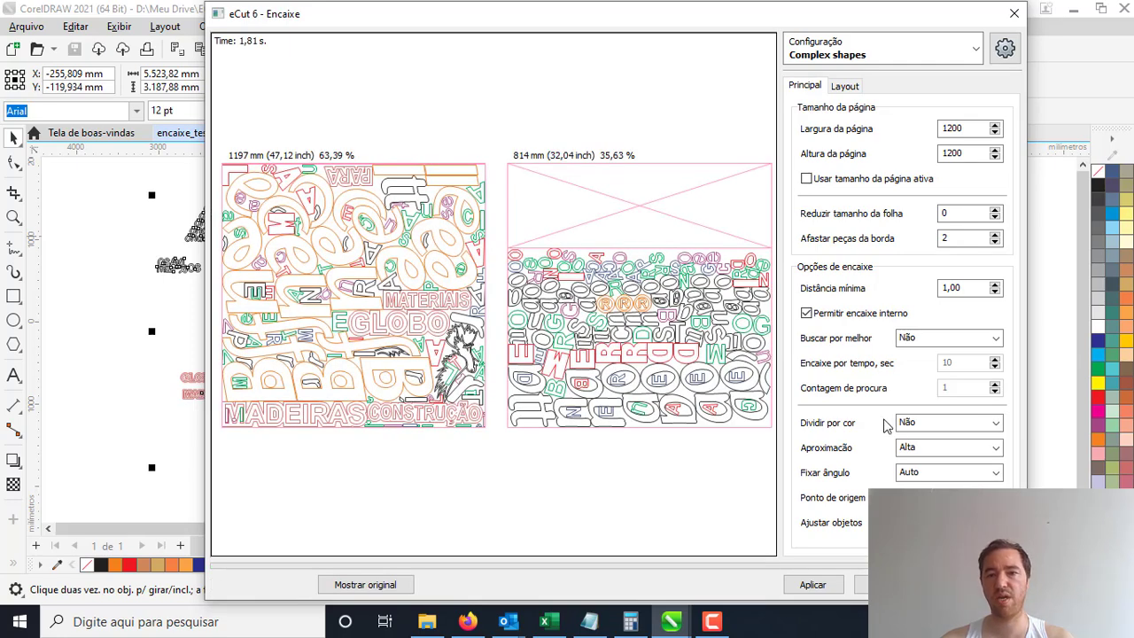
Set Dividir por cor to "Em folhas diferentes" and recalculate the nesting.
click(924, 424)
click(925, 448)
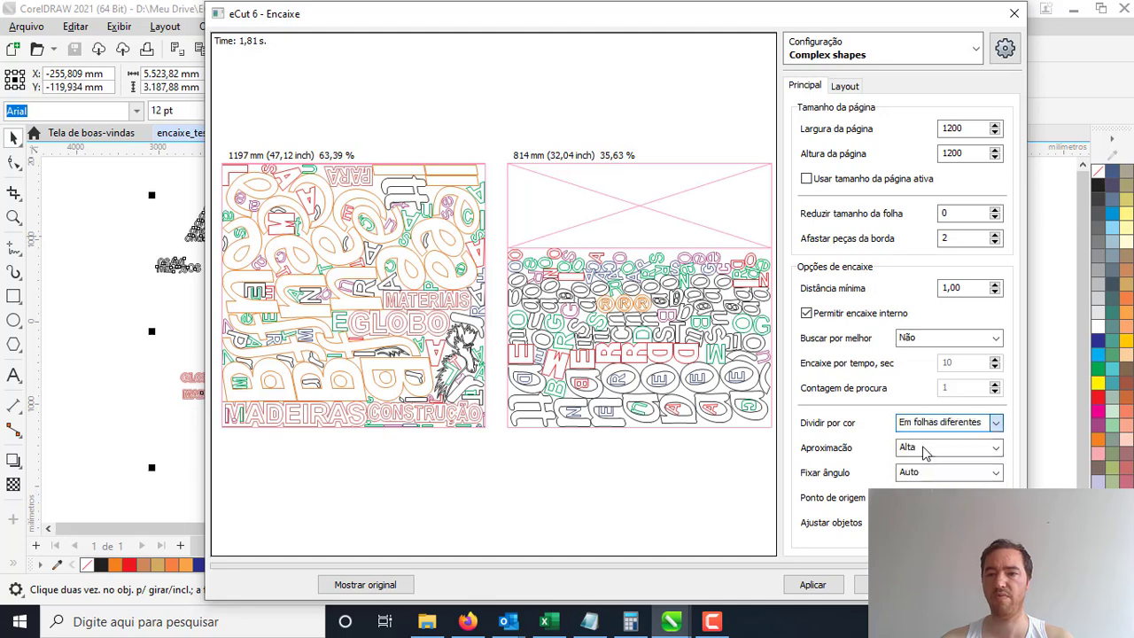
click(812, 585)
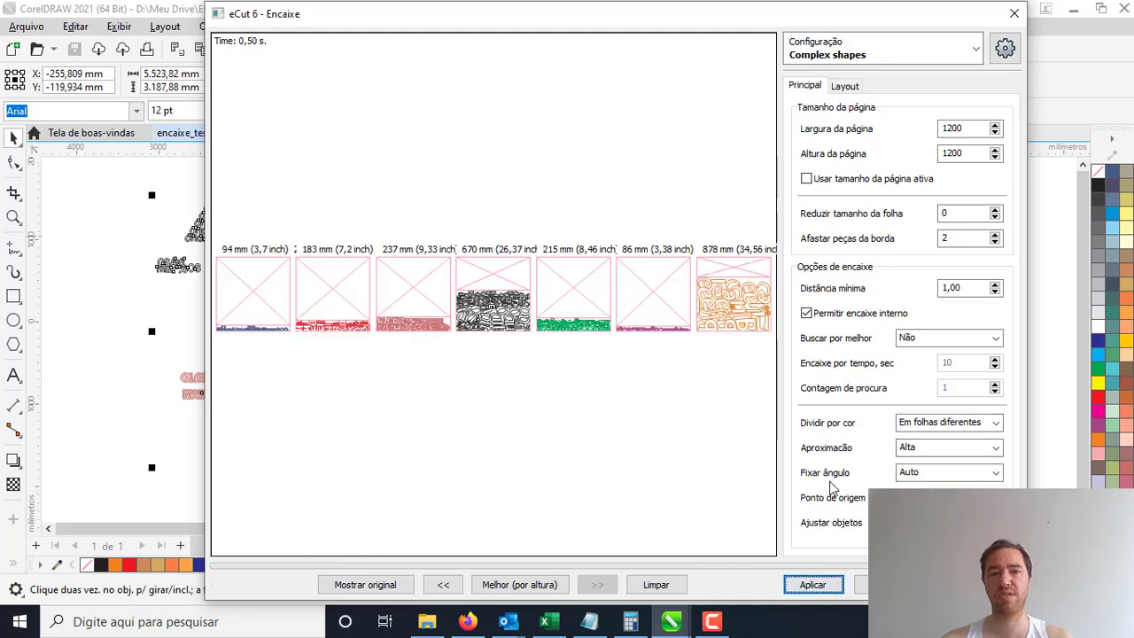
Change the colour division to "Na mesma folha" and recalculate the nesting.
click(953, 424)
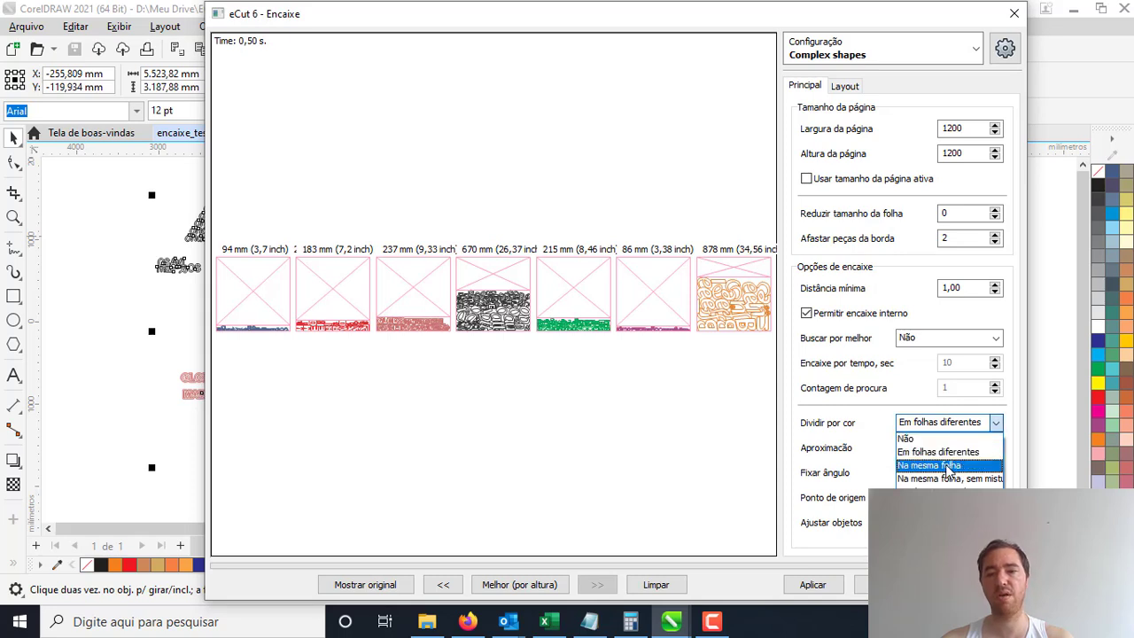
click(946, 466)
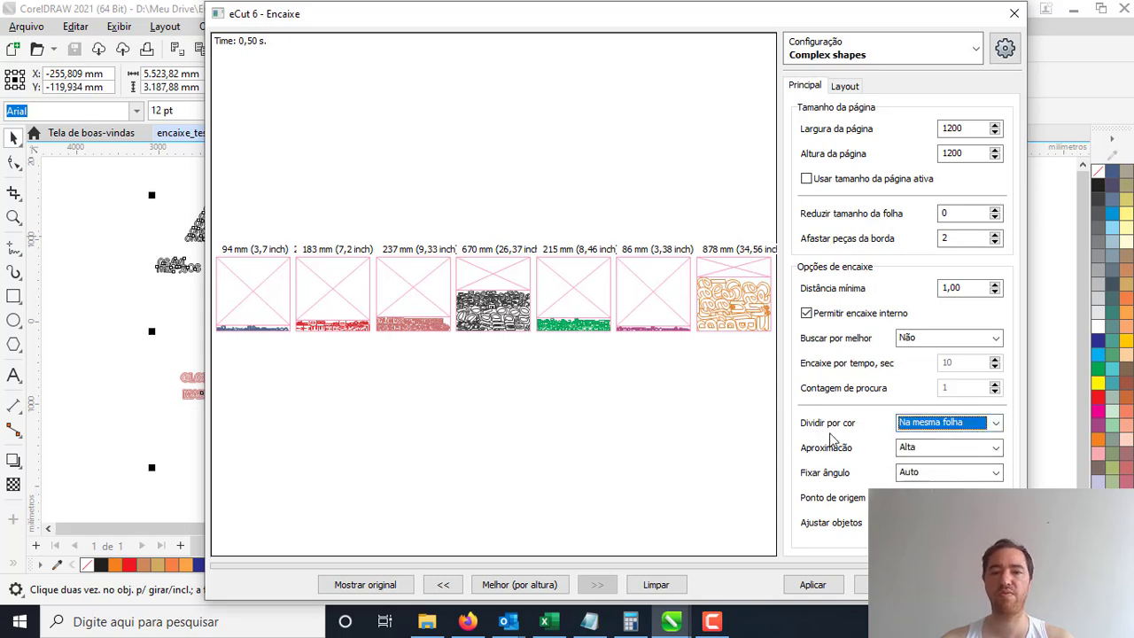
click(813, 583)
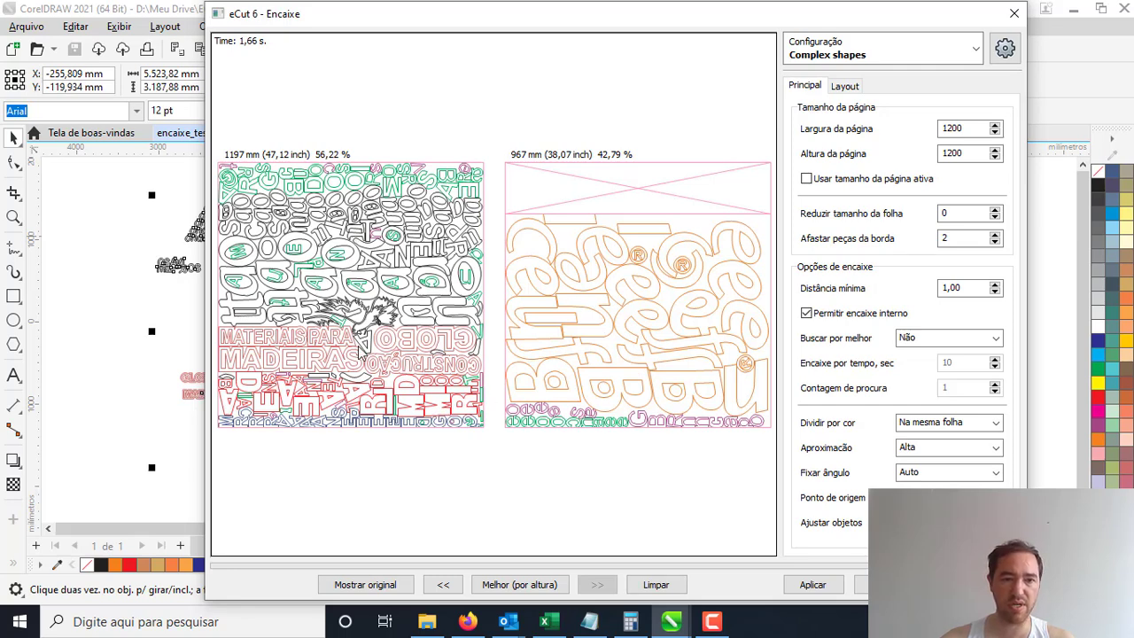
Set Dividir por cor to the "Na mesma folha" option without mixing colours and recalculate the nesting.
click(930, 422)
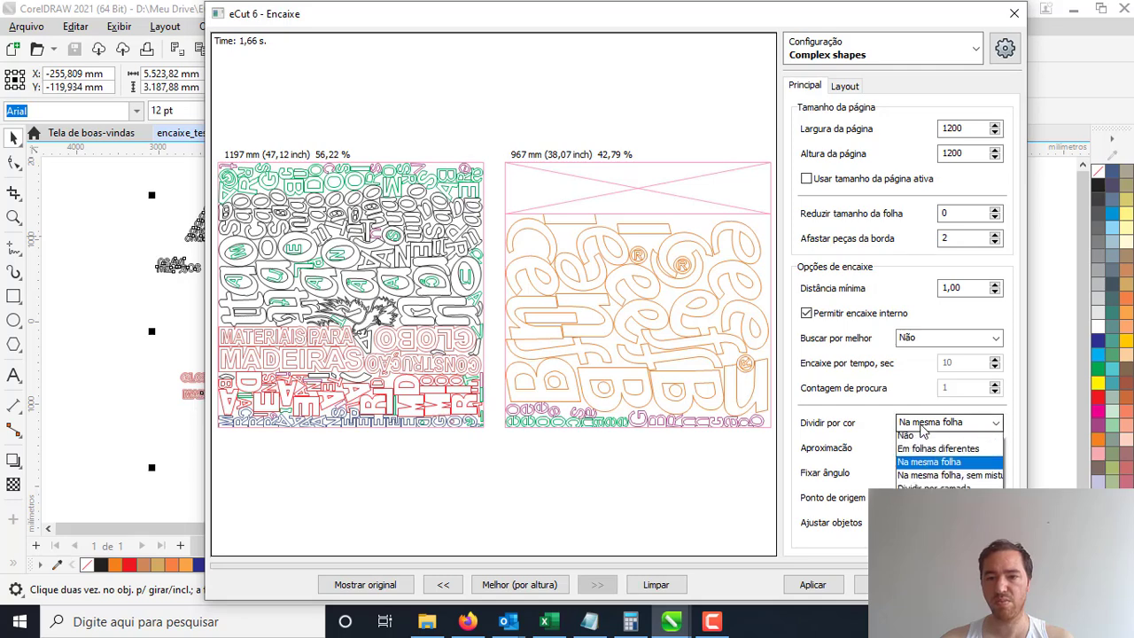
click(952, 478)
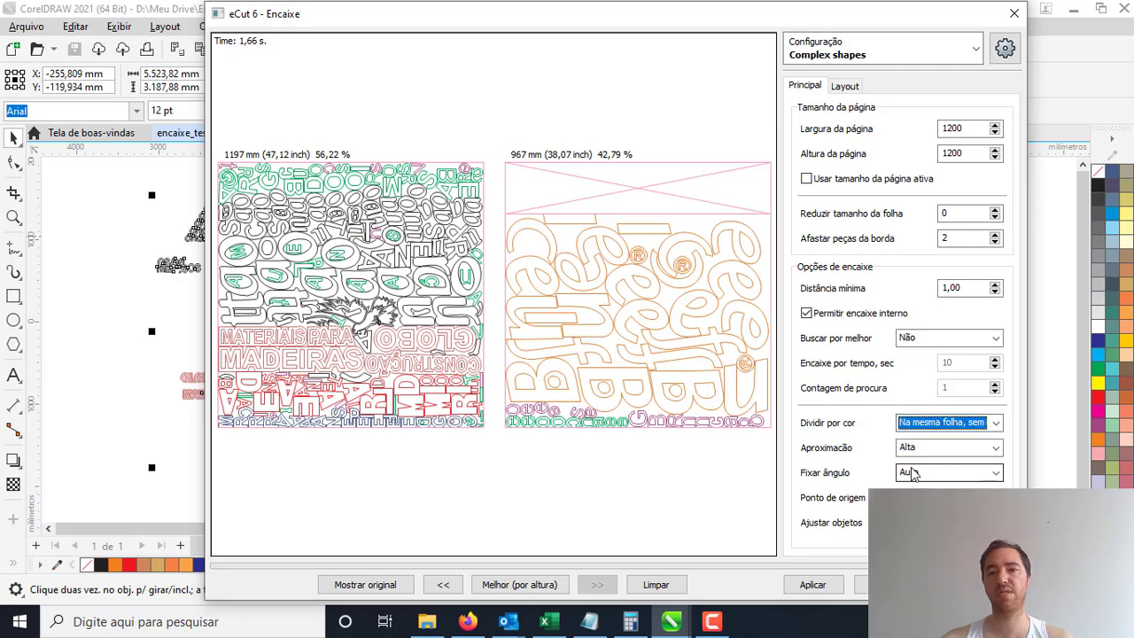
click(811, 585)
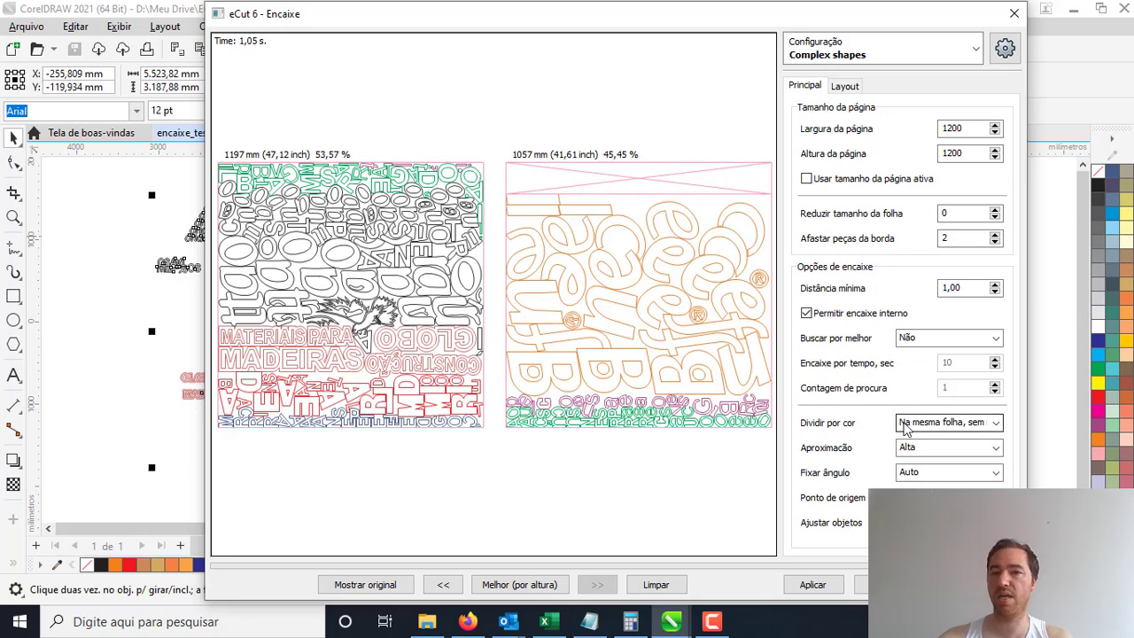
Set Dividir por cor back to Não and recalculate the nesting.
click(942, 424)
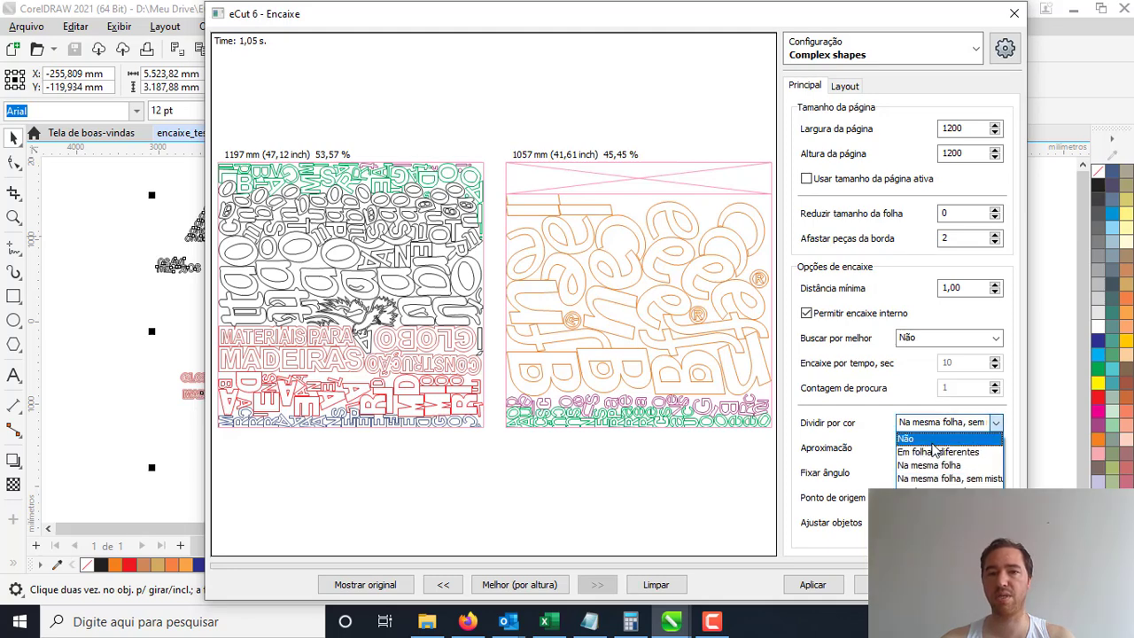
click(926, 435)
click(411, 156)
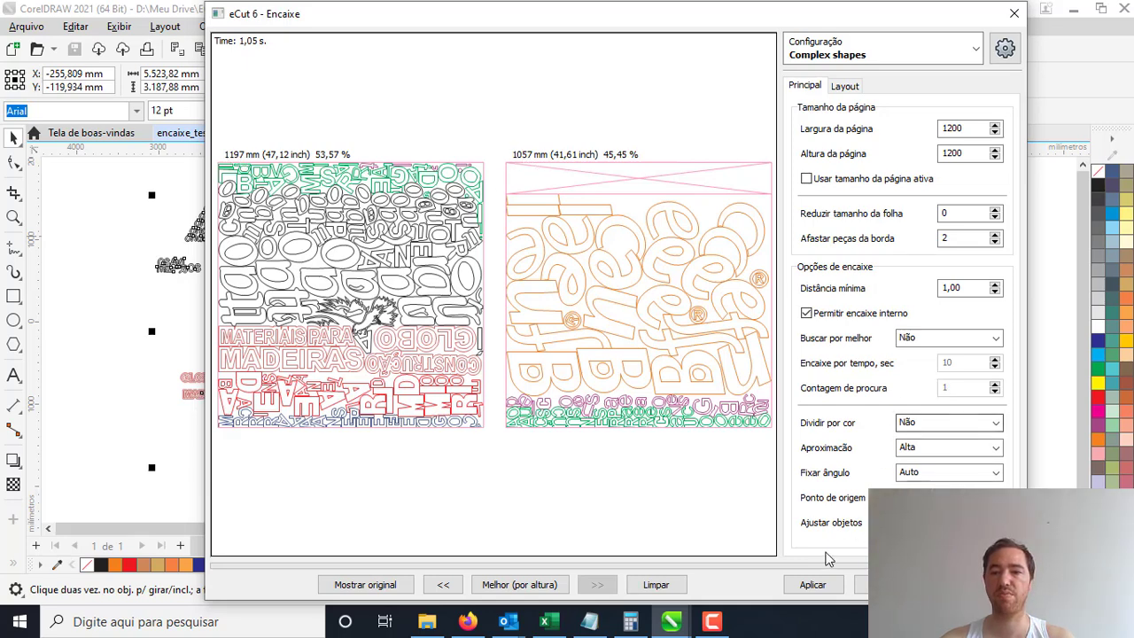
click(811, 586)
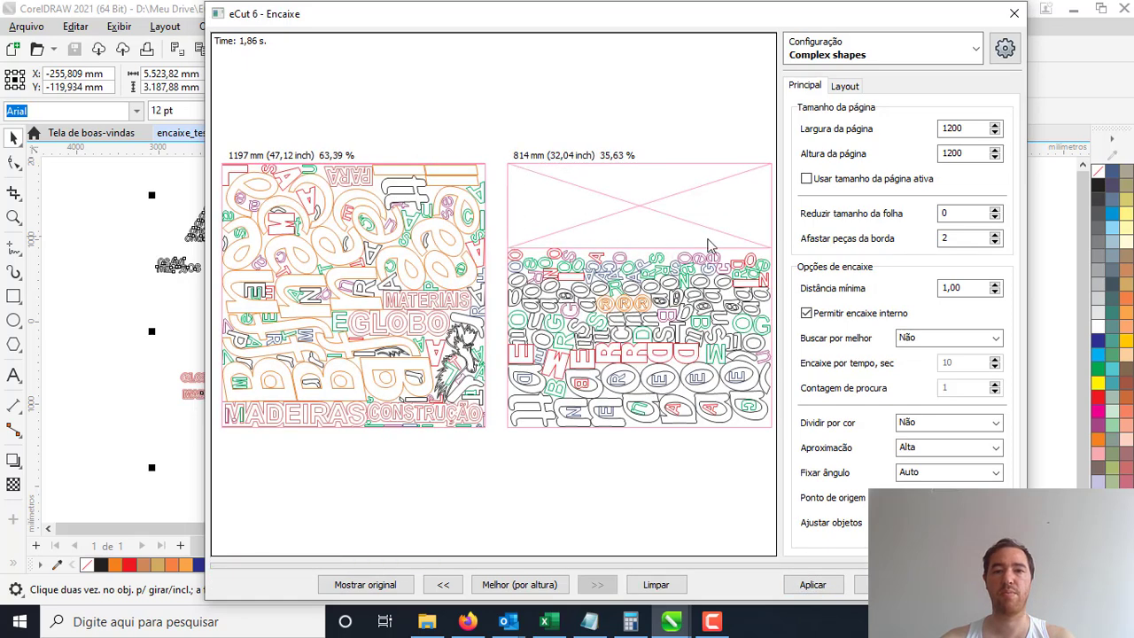
Review the available Aproximacão options, keeping Alta selected.
click(945, 450)
click(947, 450)
click(946, 450)
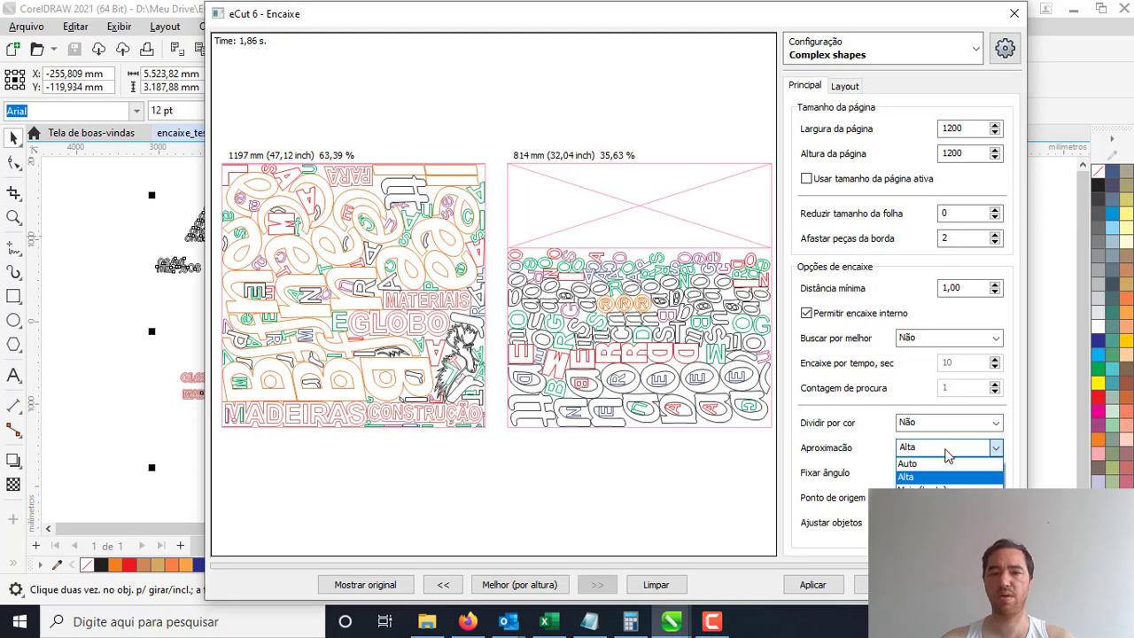
click(946, 450)
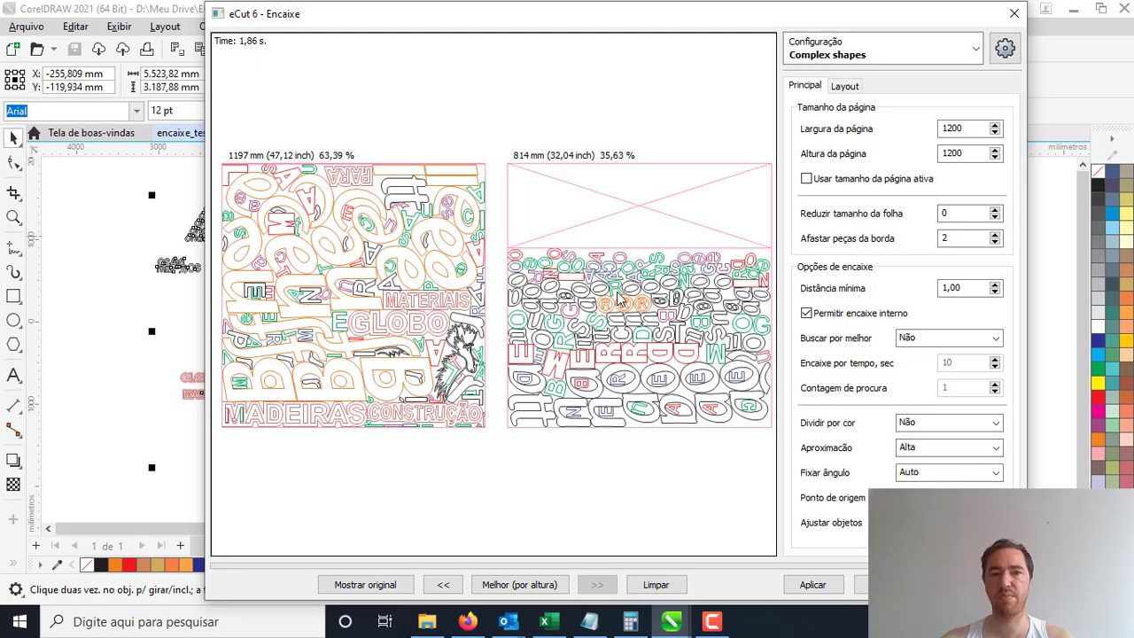
Set Fixar ângulo to "Não girar" and recalculate the nesting.
click(987, 471)
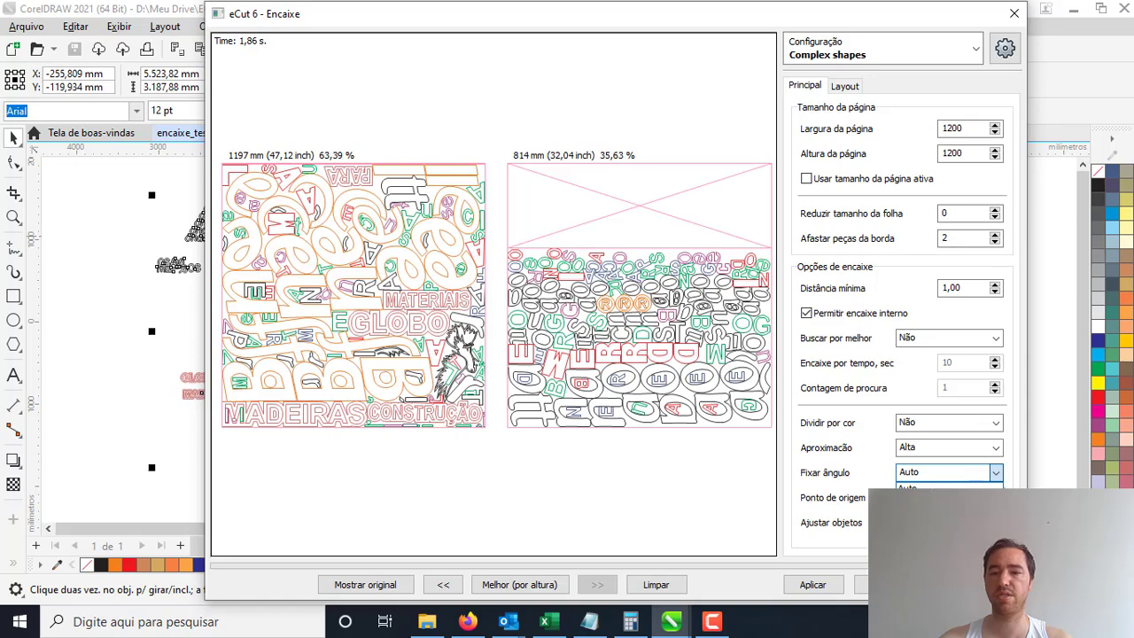
click(926, 503)
click(812, 585)
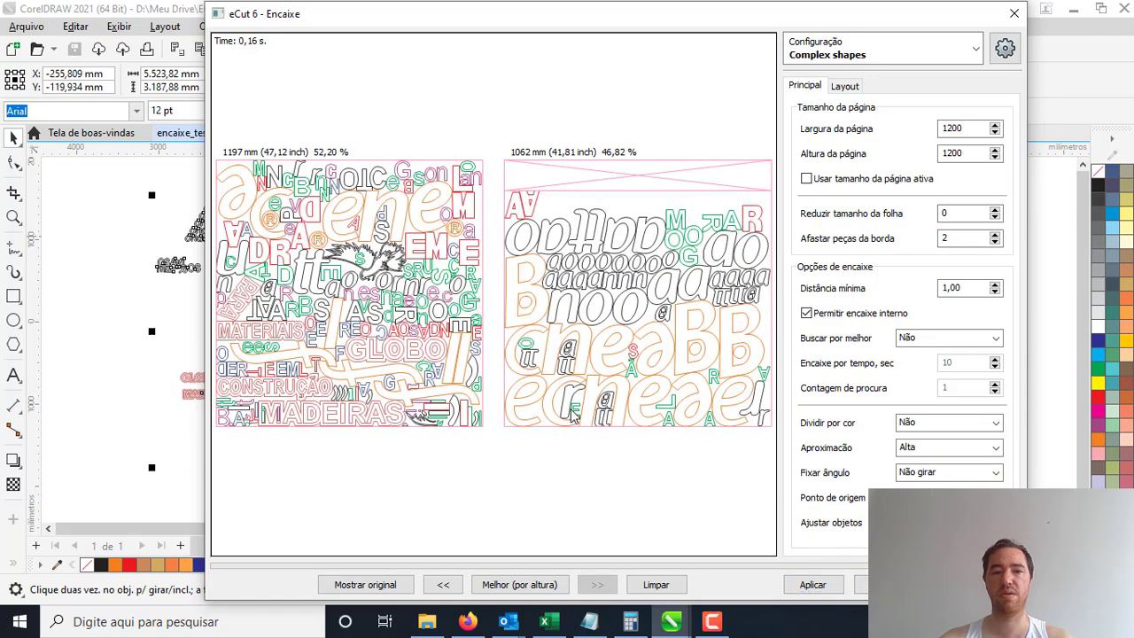
Reposition the Encaixe dialog and review the Ponto de origem and Ajustar objetos options without changing them.
drag(377, 24, 299, 18)
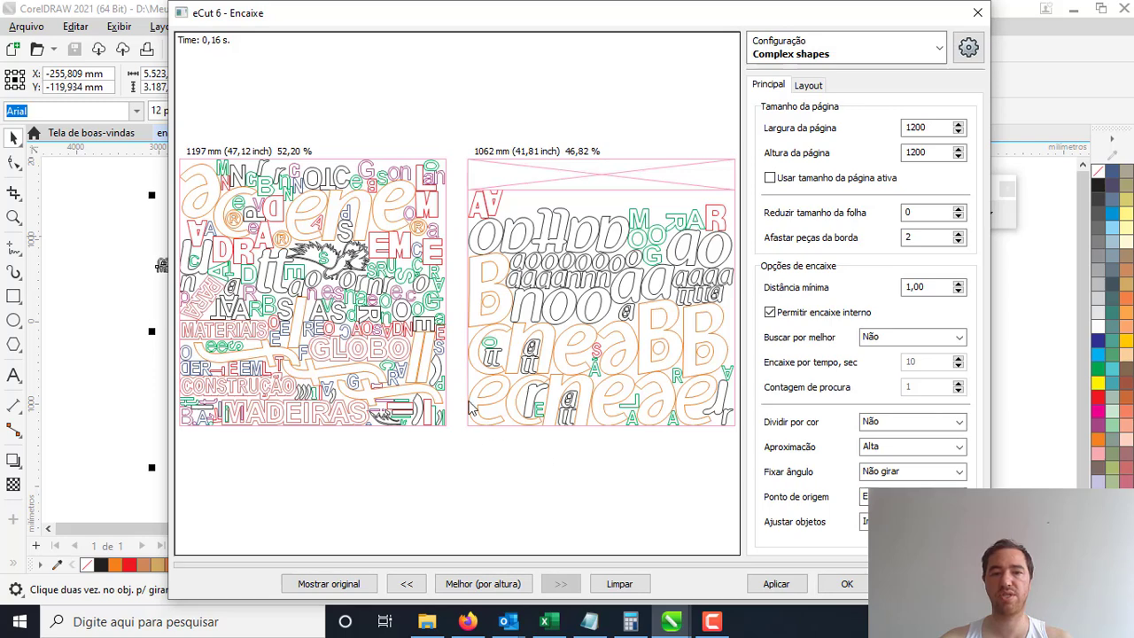
click(882, 497)
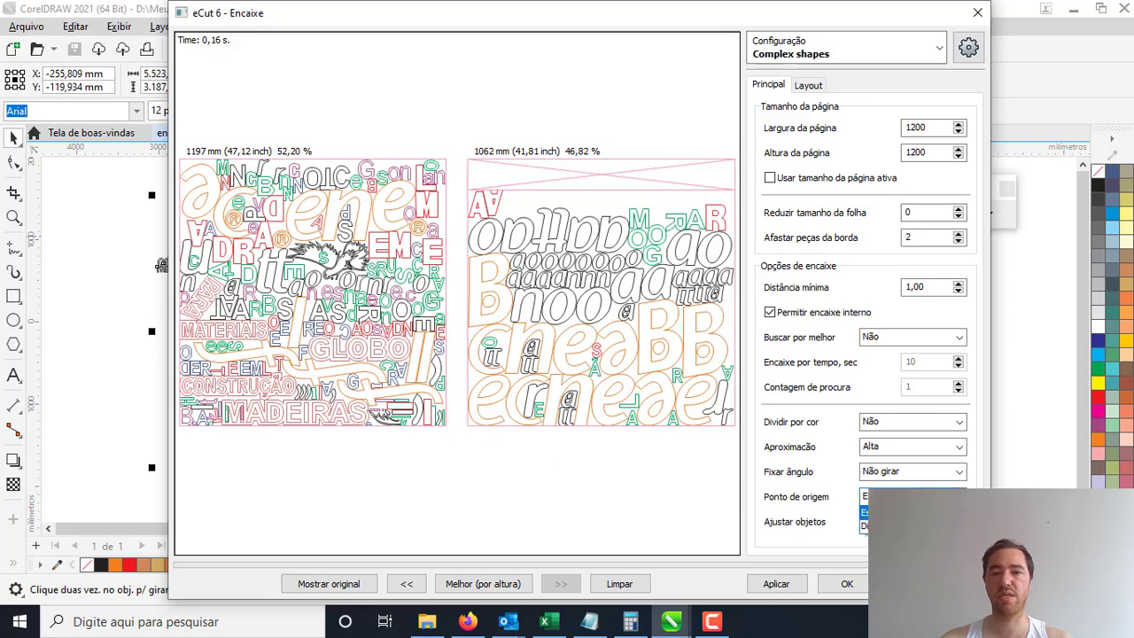
click(886, 512)
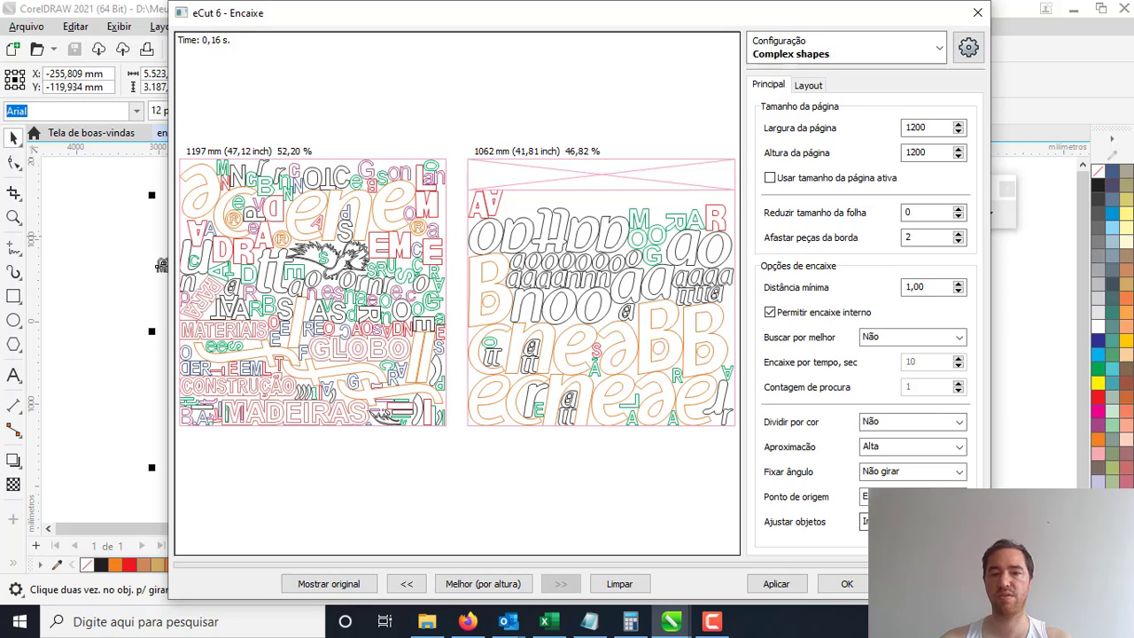
click(886, 521)
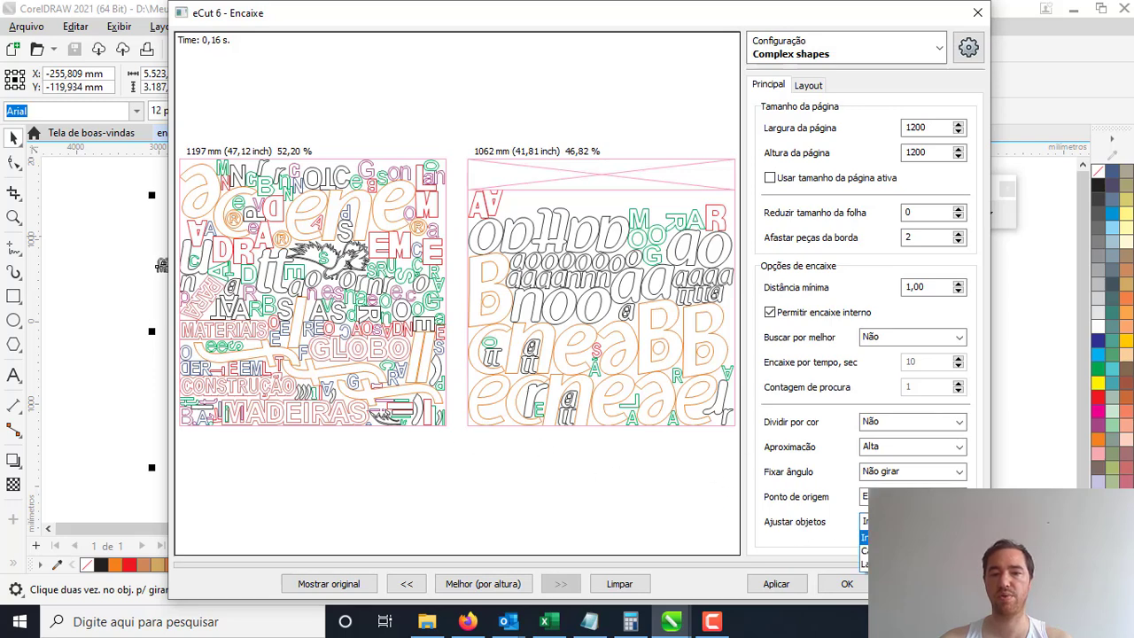
click(811, 542)
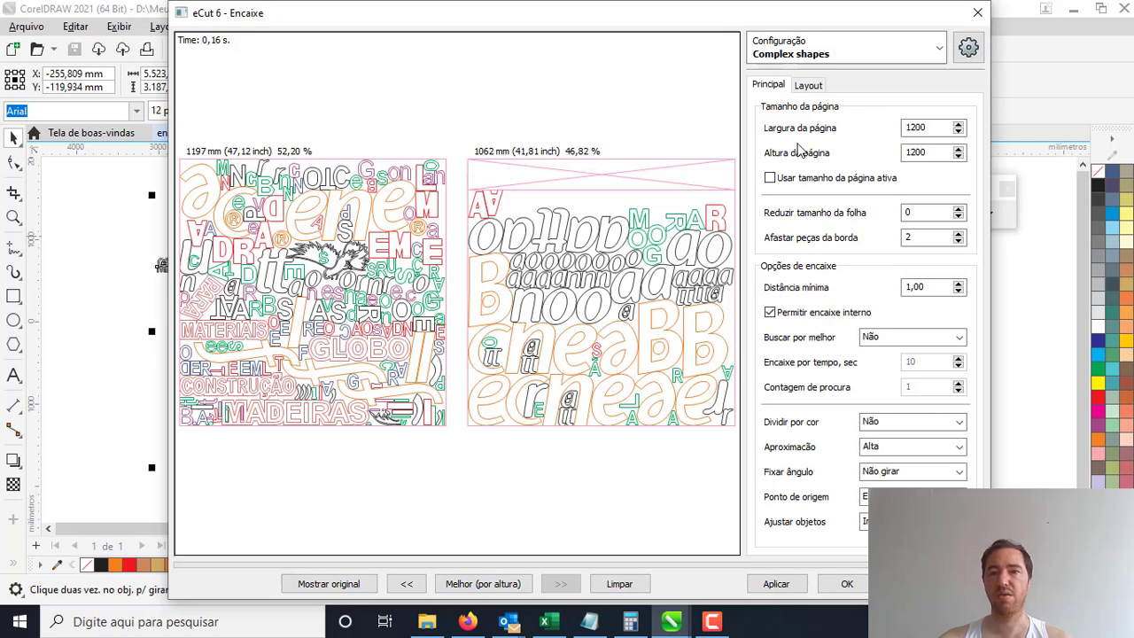
Review the layout settings, including Agrupar peças do encaixe, and the per-object nesting options of a letter in the second sheet's preview.
click(811, 85)
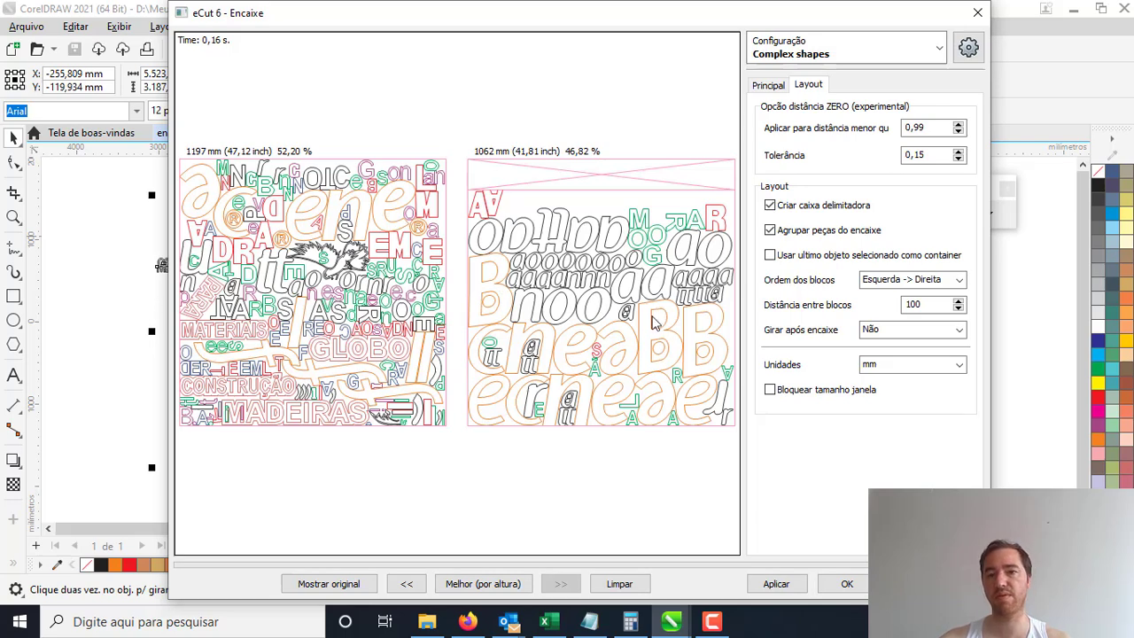
double_click(806, 232)
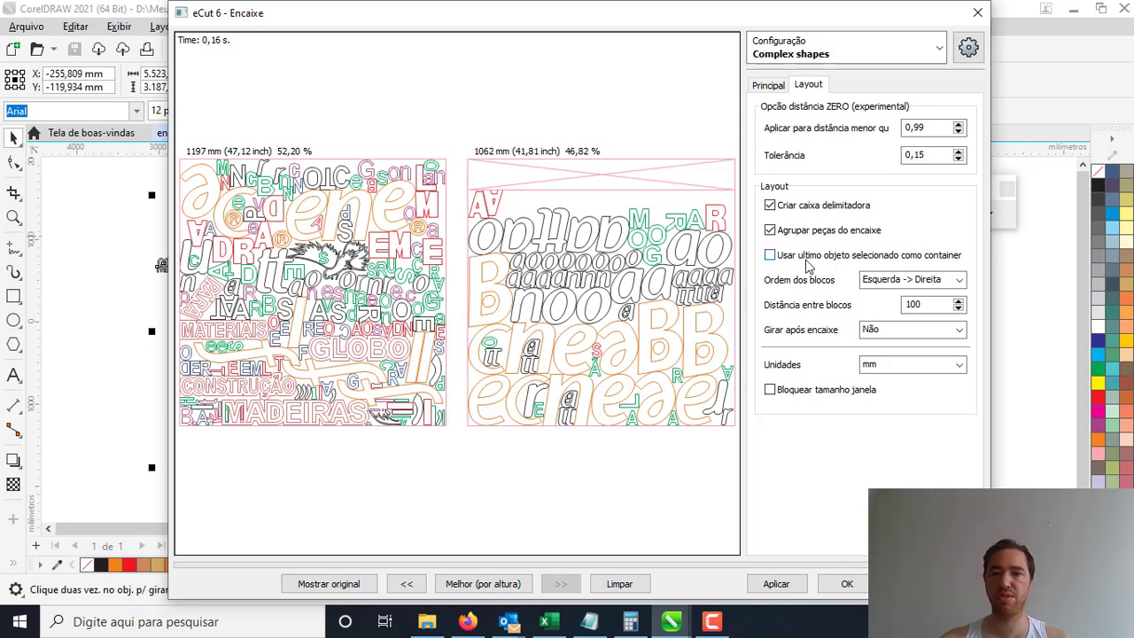
right_click(614, 225)
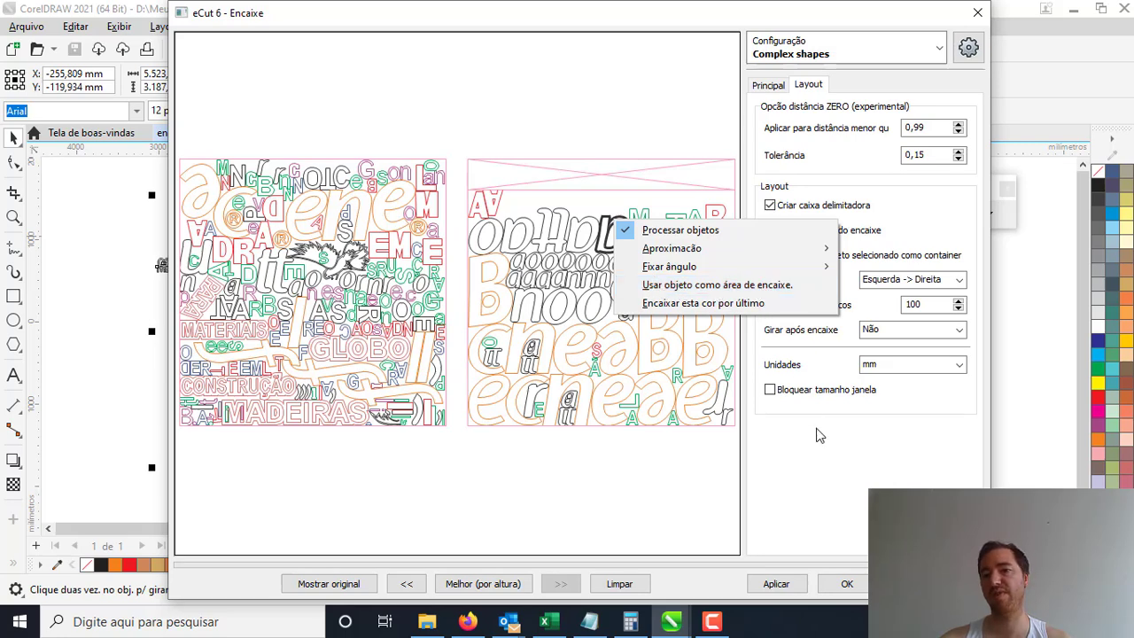
click(633, 463)
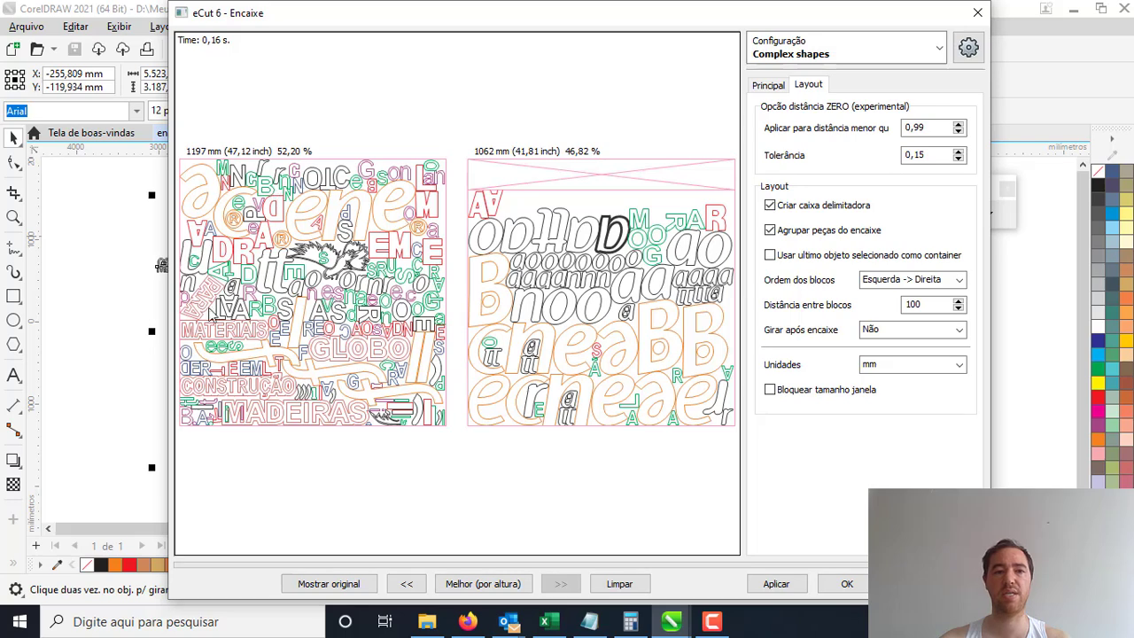
Review the Girar após encaixe rotation options, keeping Não selected.
click(917, 331)
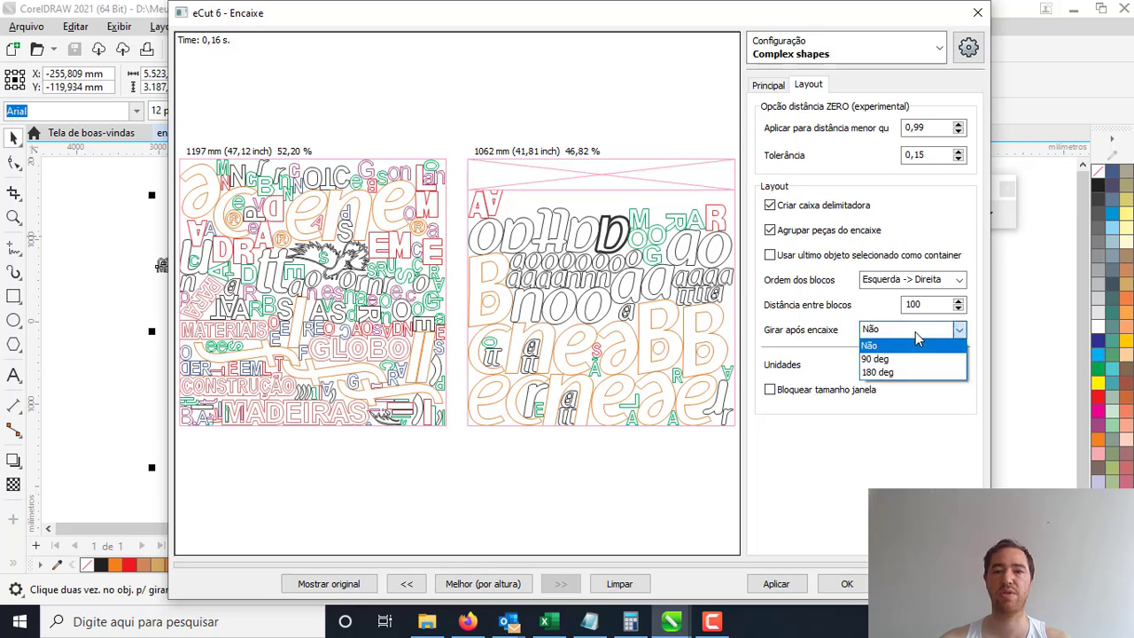
click(915, 329)
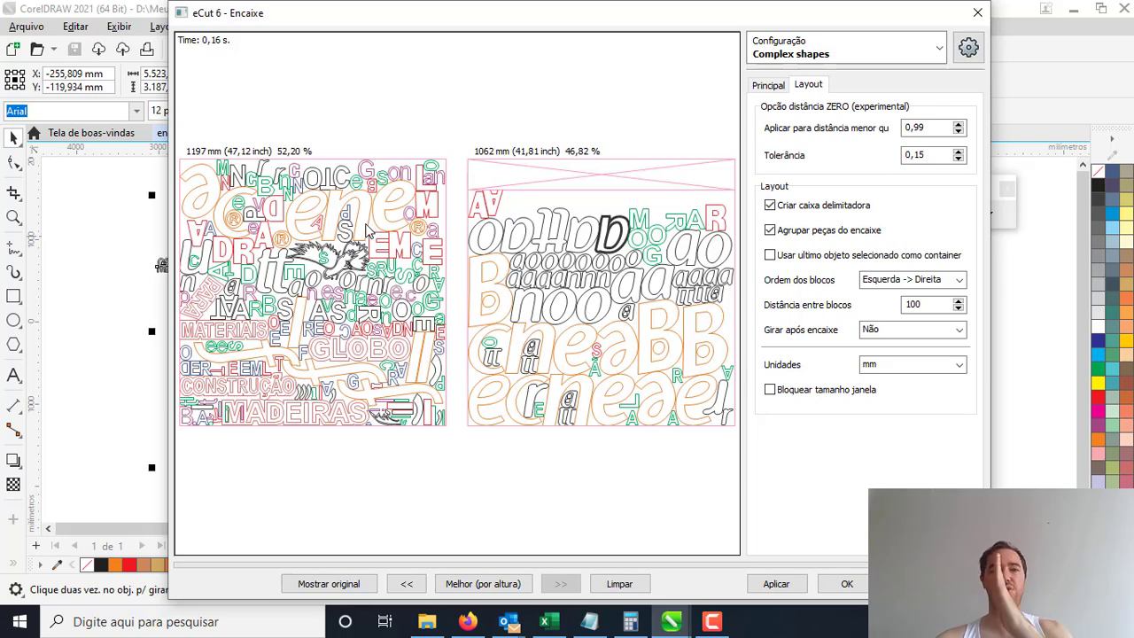
click(886, 330)
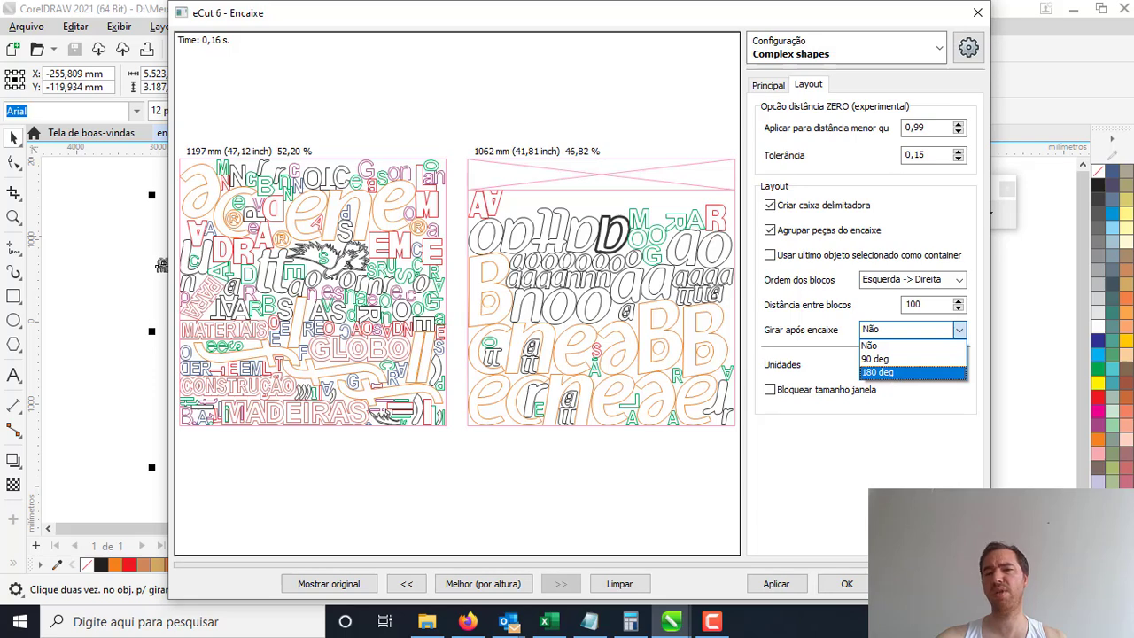
click(779, 363)
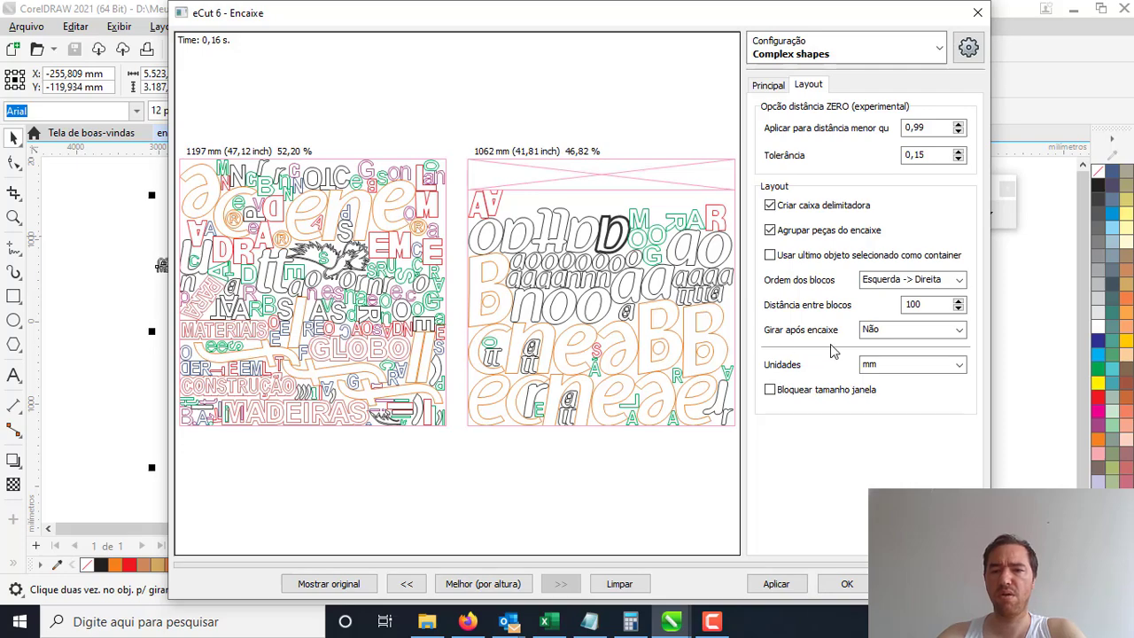
Accept the calculated nesting and place the two nested sheets in the drawing for a close-up check.
click(847, 584)
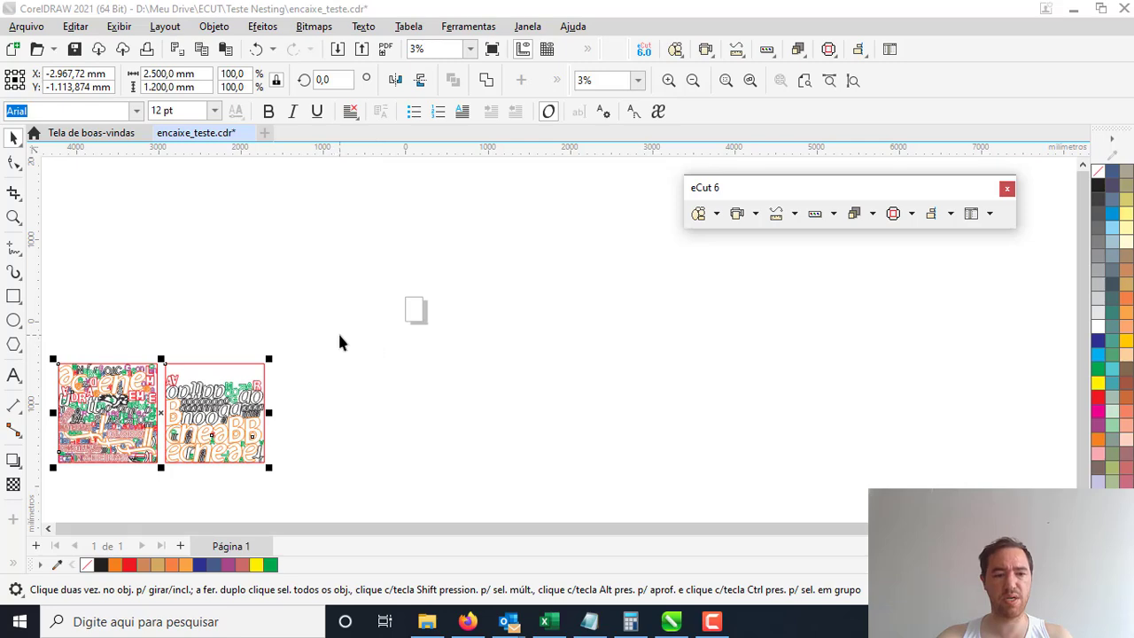
key(shift+F2)
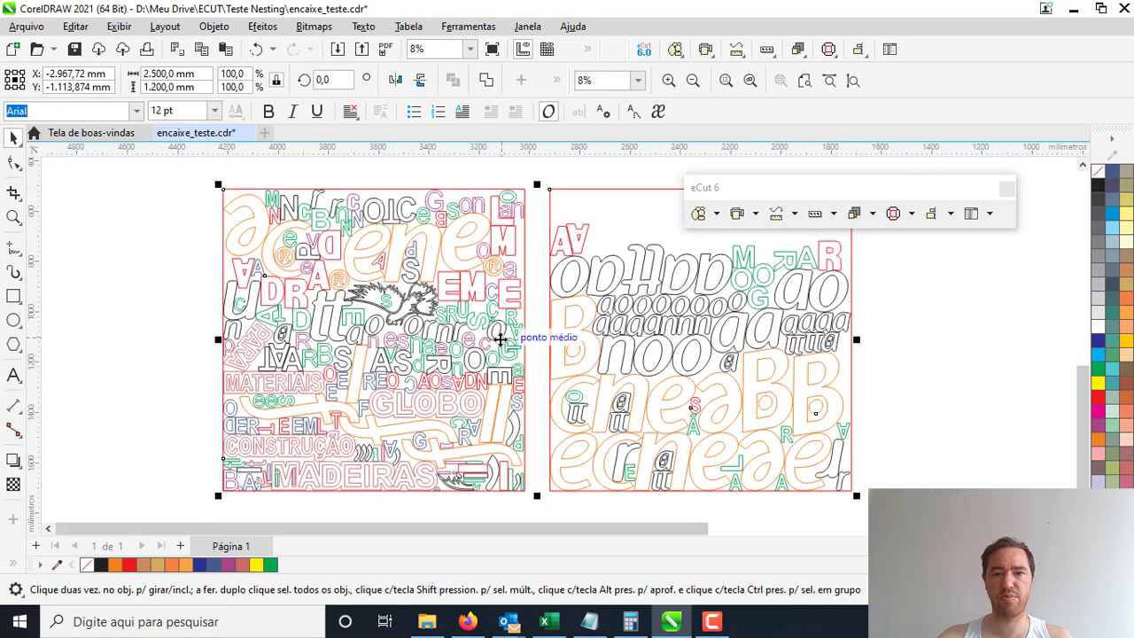
drag(501, 338, 496, 344)
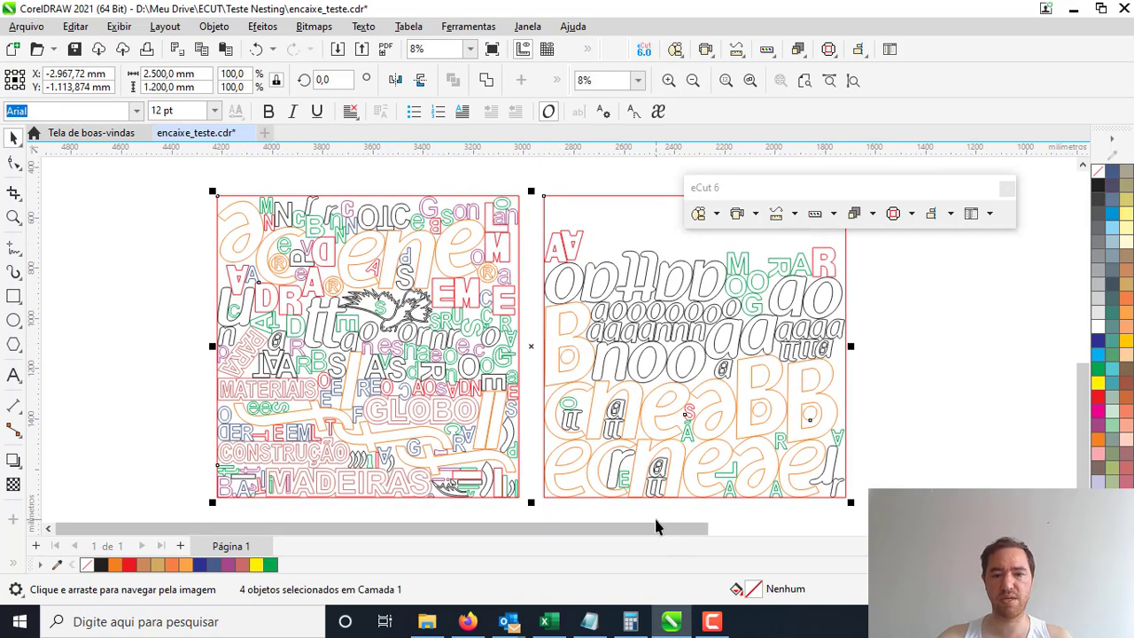